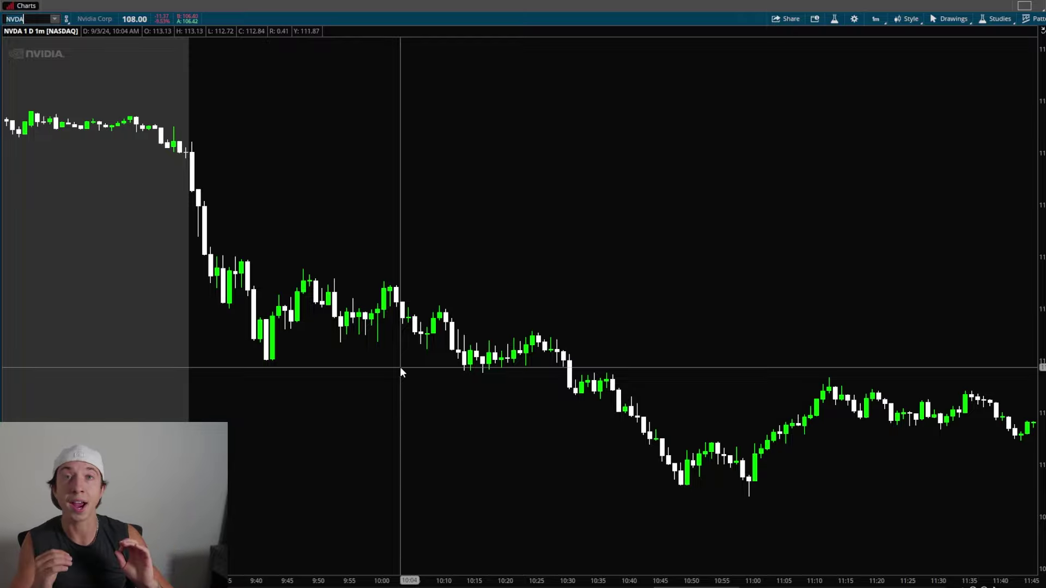
# Examine NVDA's one-minute candles before and after the 9:30 open on 9/3/24, and autozoom the chart
pyautogui.moveTo(383, 262); pyautogui.dragTo(441, 237)
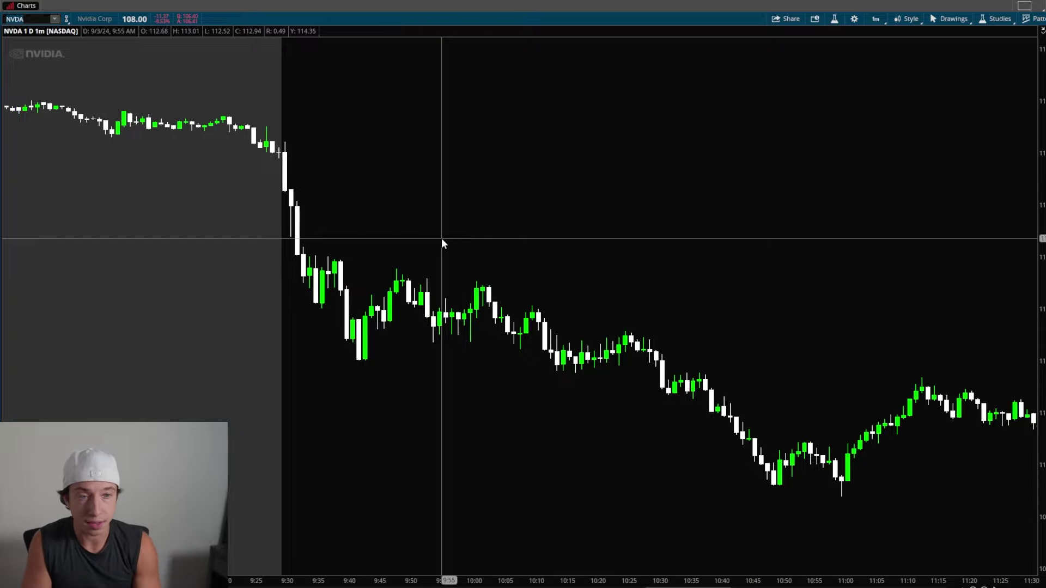
pyautogui.moveTo(228, 103); pyautogui.dragTo(560, 466)
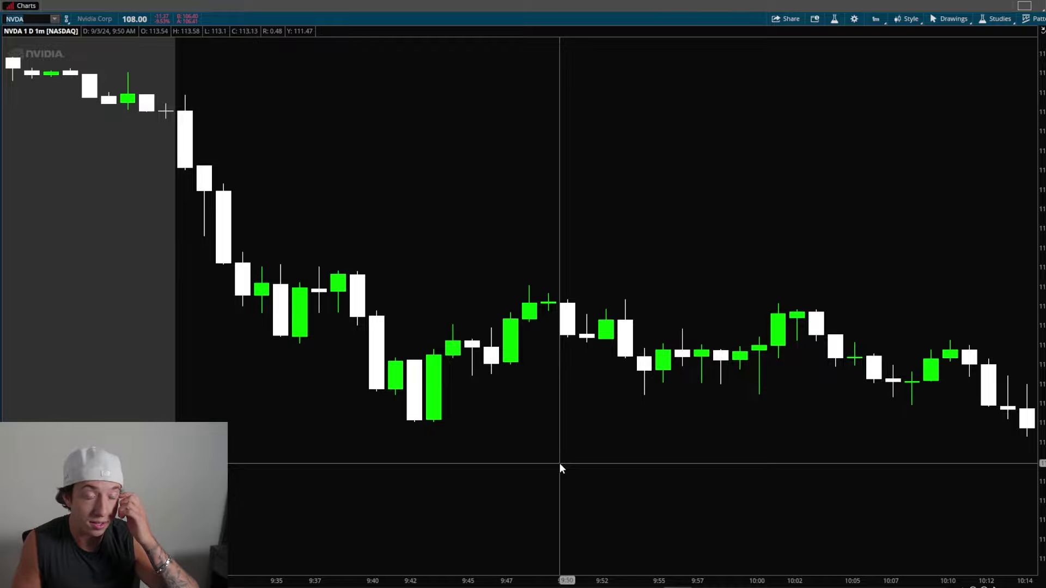
pyautogui.click(985, 587)
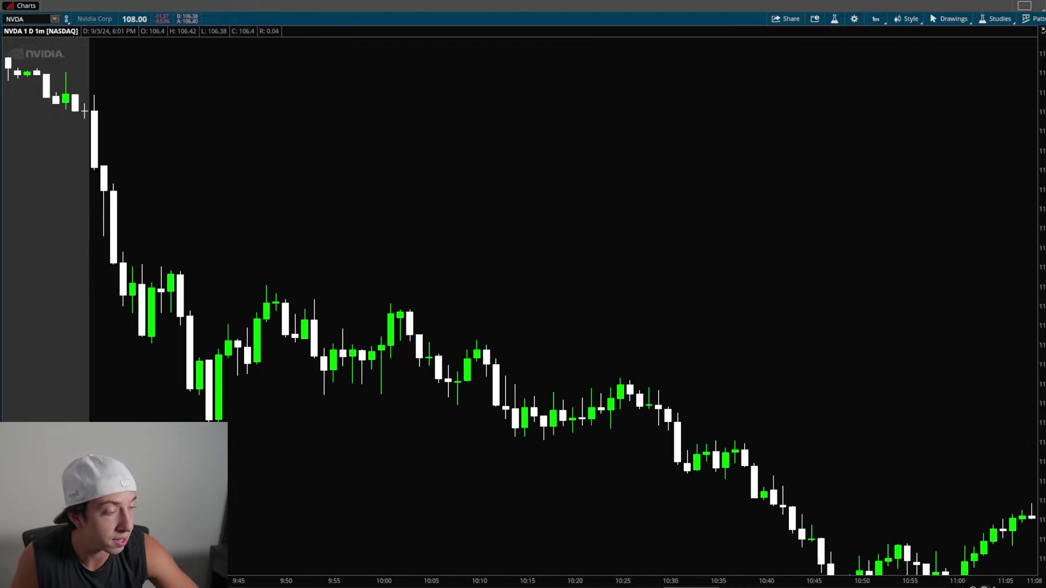
pyautogui.scroll(5, 521, 426)
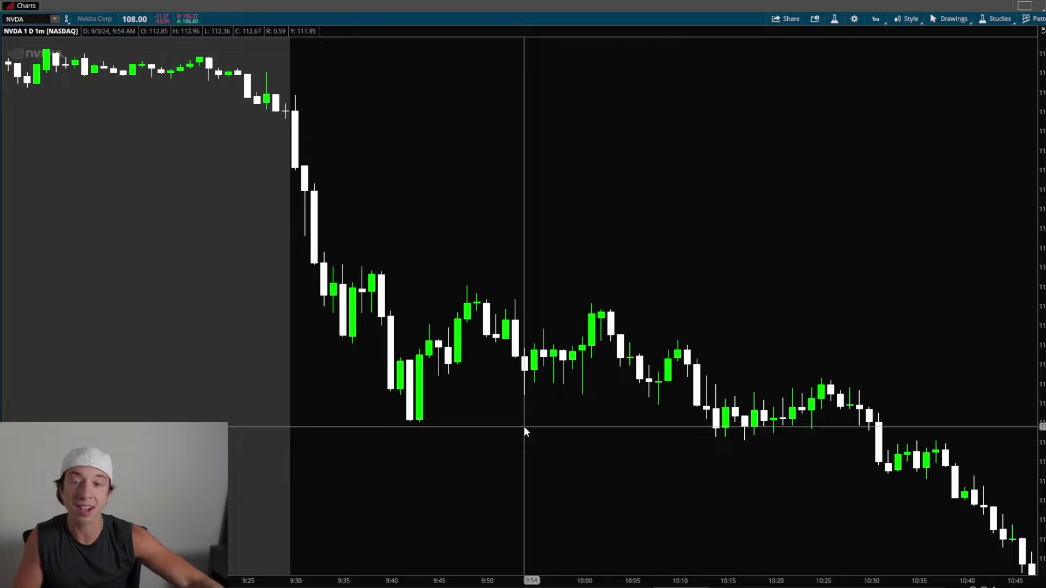
pyautogui.moveTo(1042, 179); pyautogui.dragTo(1043, 134)
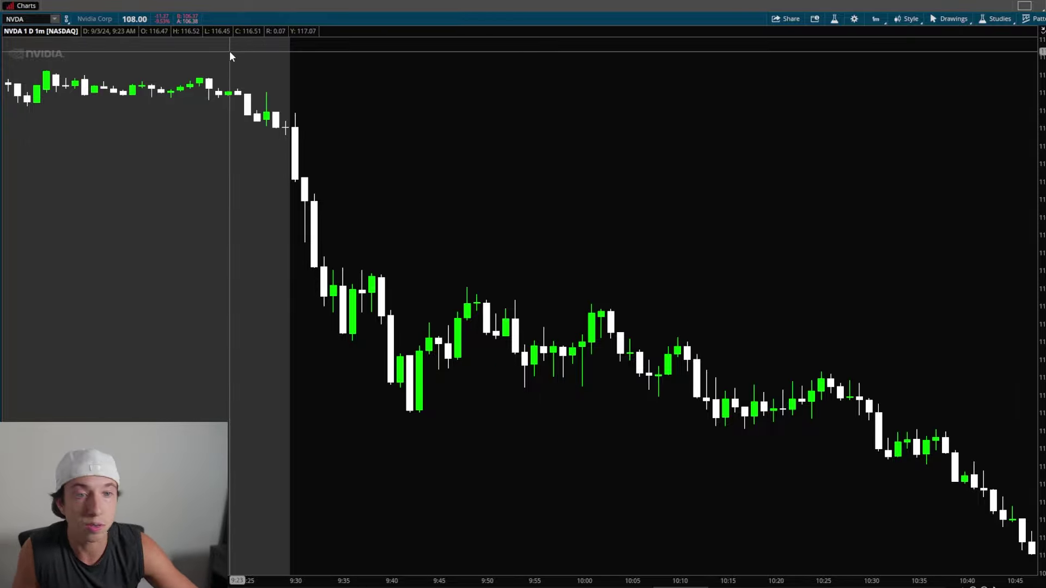
pyautogui.moveTo(229, 50); pyautogui.dragTo(583, 495)
pyautogui.rightClick(675, 260)
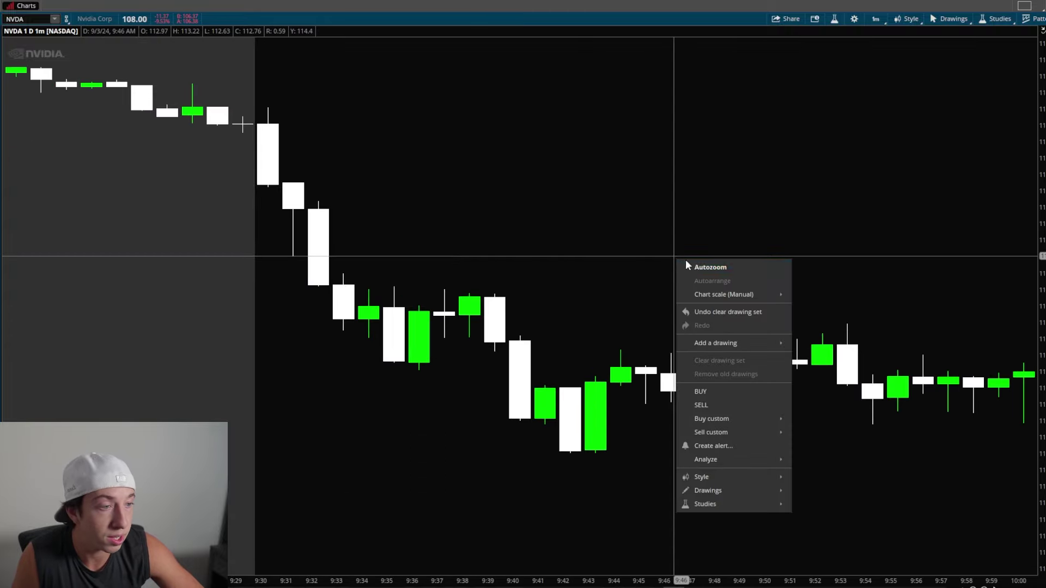
pyautogui.click(705, 267)
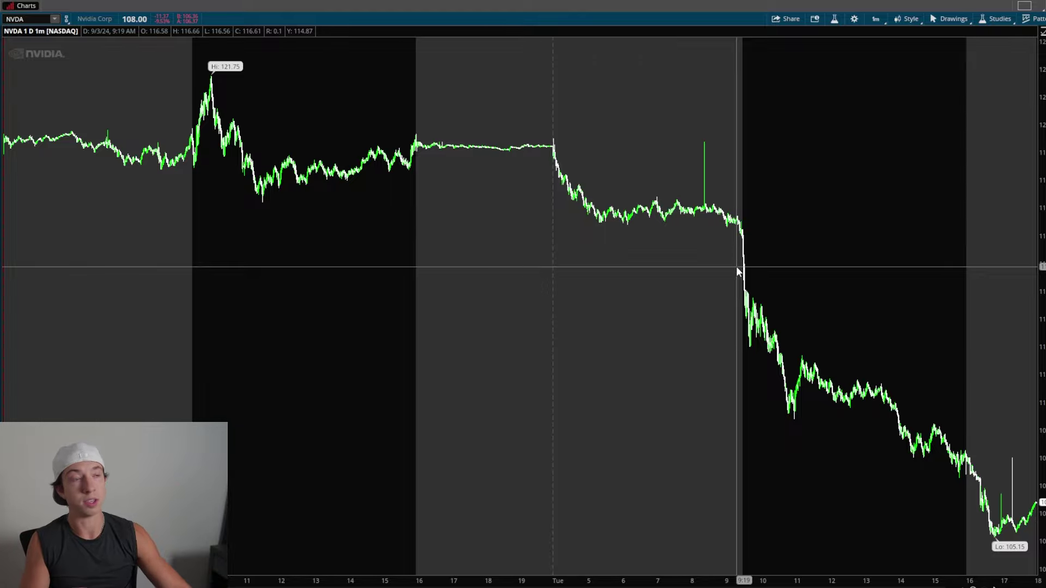
# View NVDA on the 20 D : 1h time frame and return the chart to 1 D : 1m
pyautogui.click(877, 19)
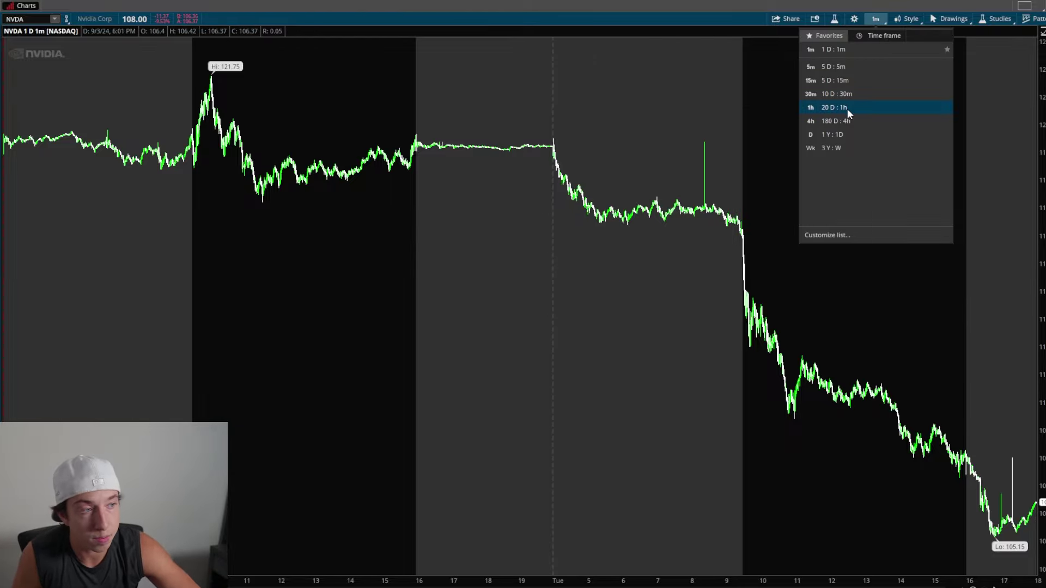
pyautogui.click(848, 108)
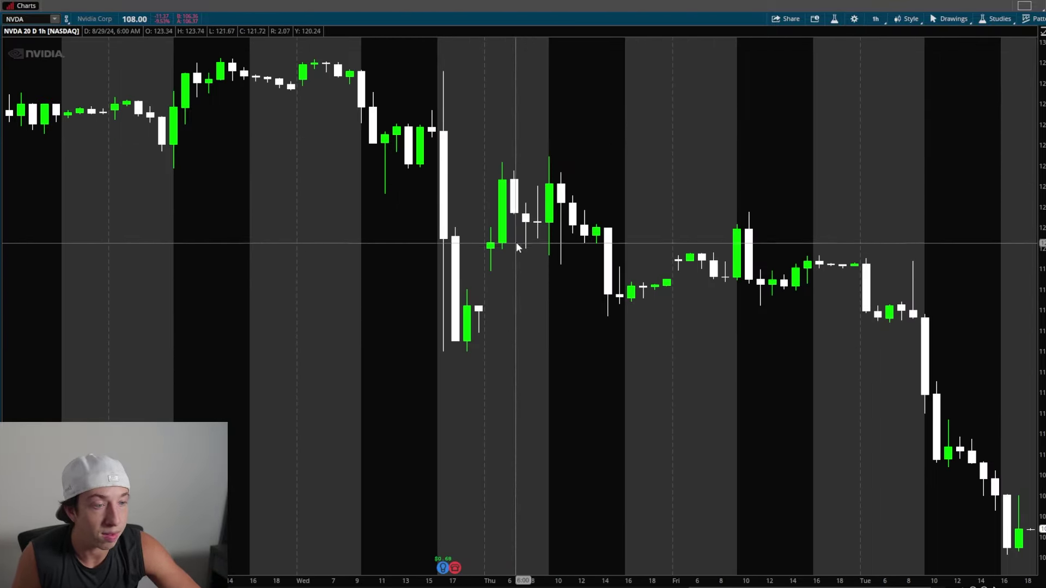
pyautogui.click(875, 19)
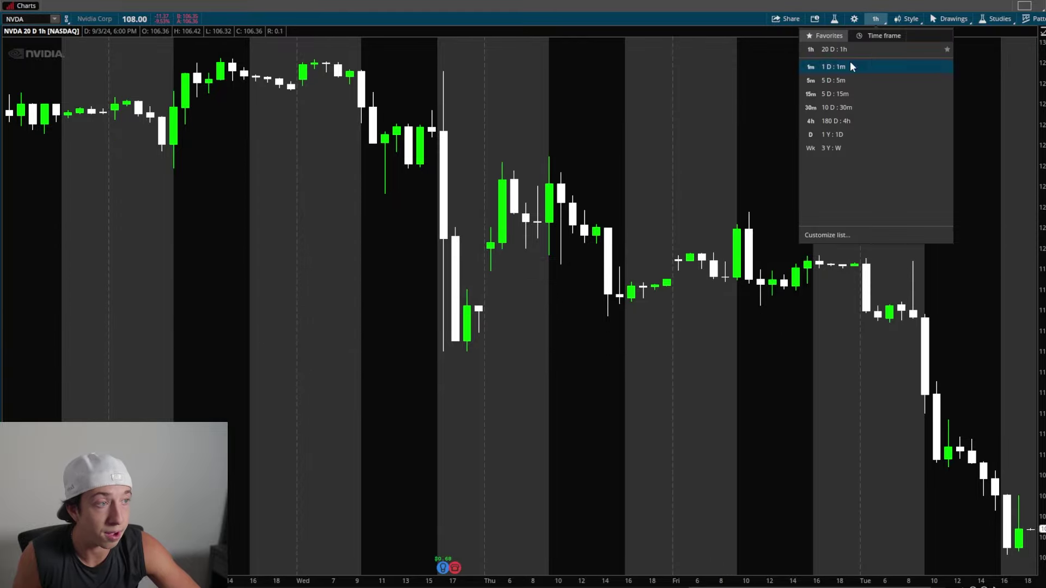
pyautogui.click(831, 71)
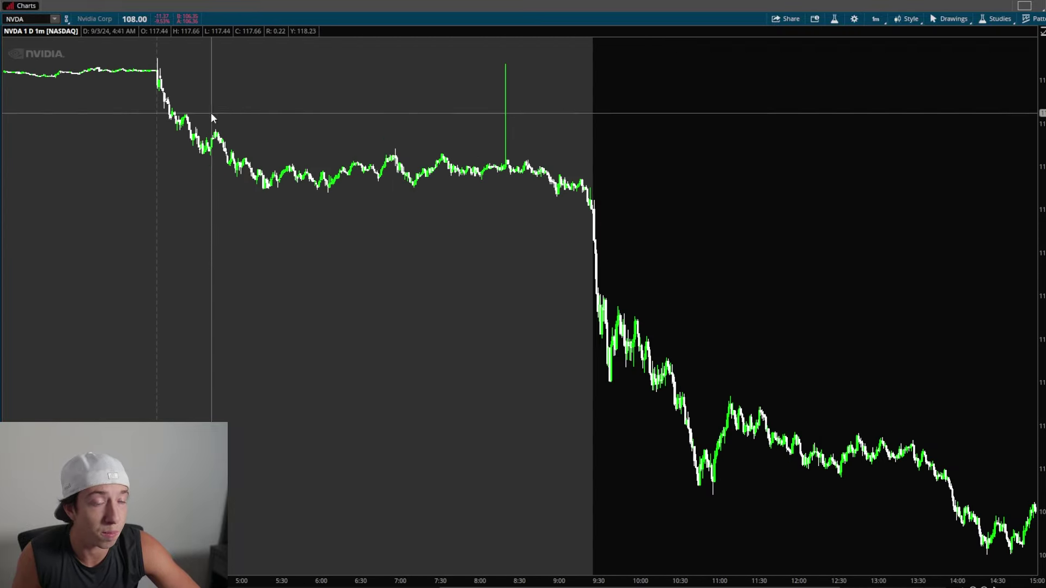
# Draw a narrow ellipse around the 9:30 opening candle on the one-minute chart
pyautogui.moveTo(420, 180); pyautogui.dragTo(789, 311)
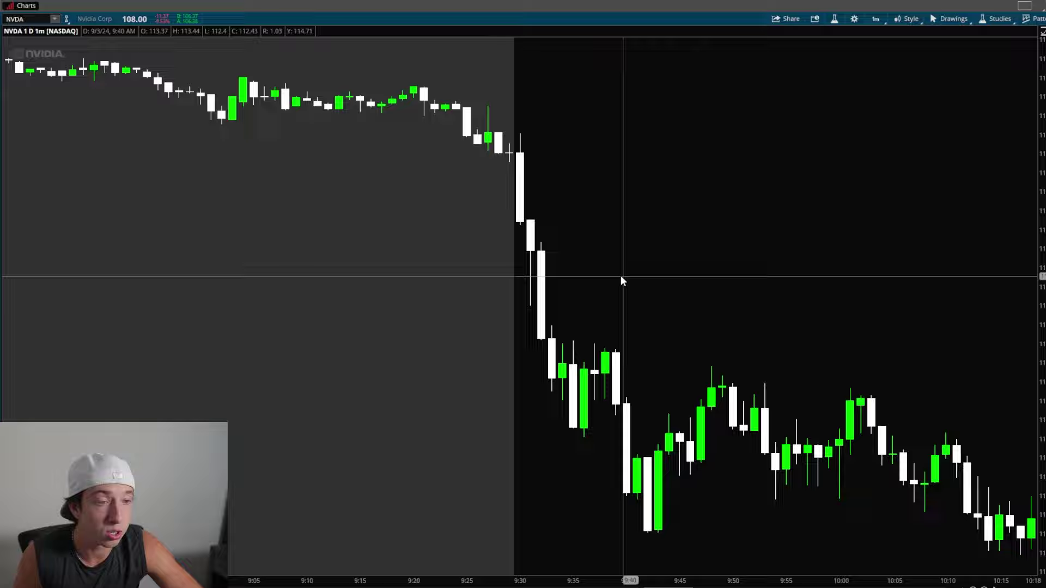
pyautogui.scroll(2, 783, 279)
pyautogui.scroll(-2, 289, 170)
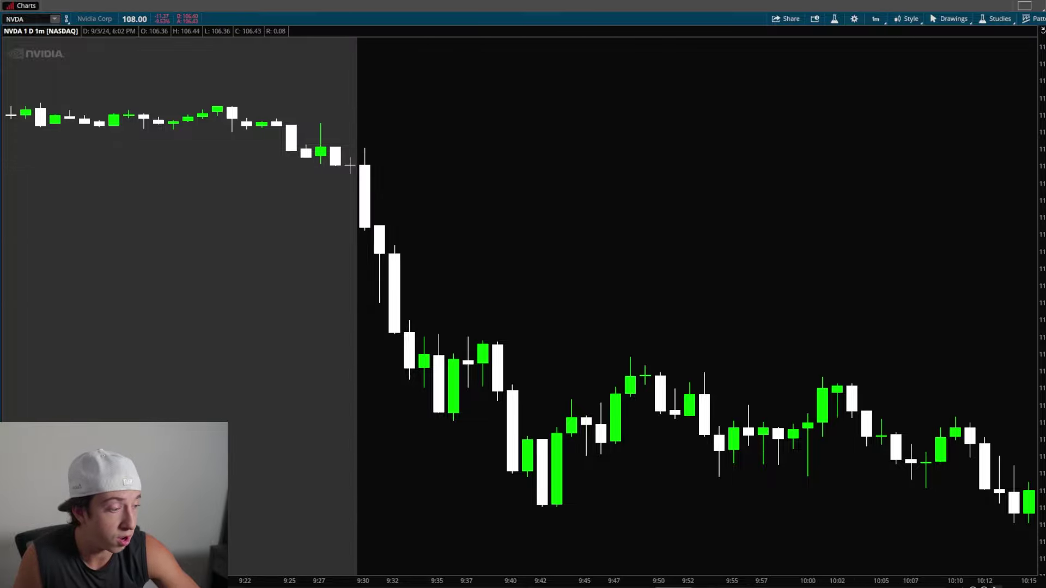
pyautogui.moveTo(1007, 561)
pyautogui.click(1020, 424)
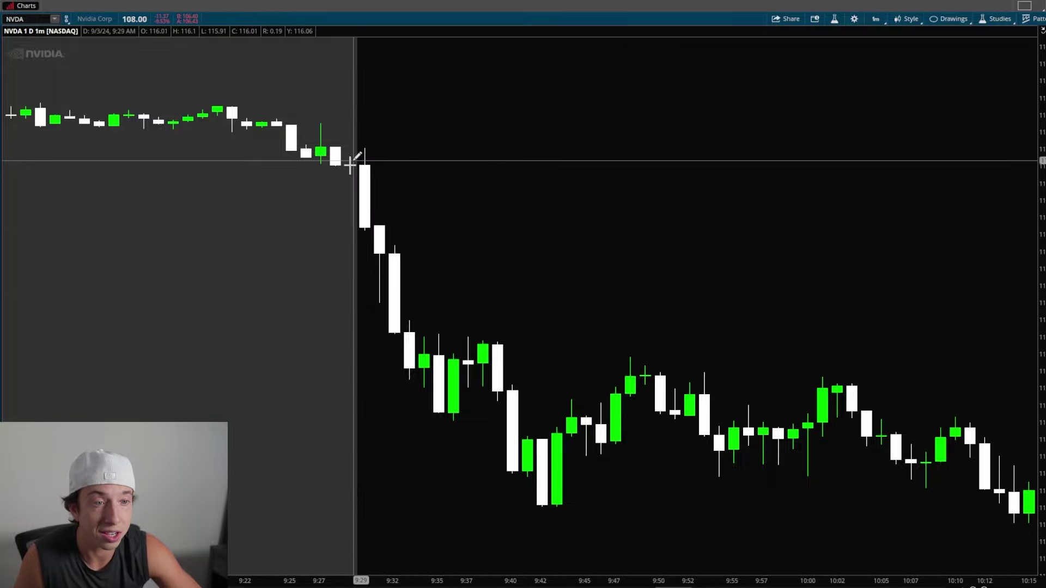
pyautogui.moveTo(351, 161); pyautogui.dragTo(375, 228)
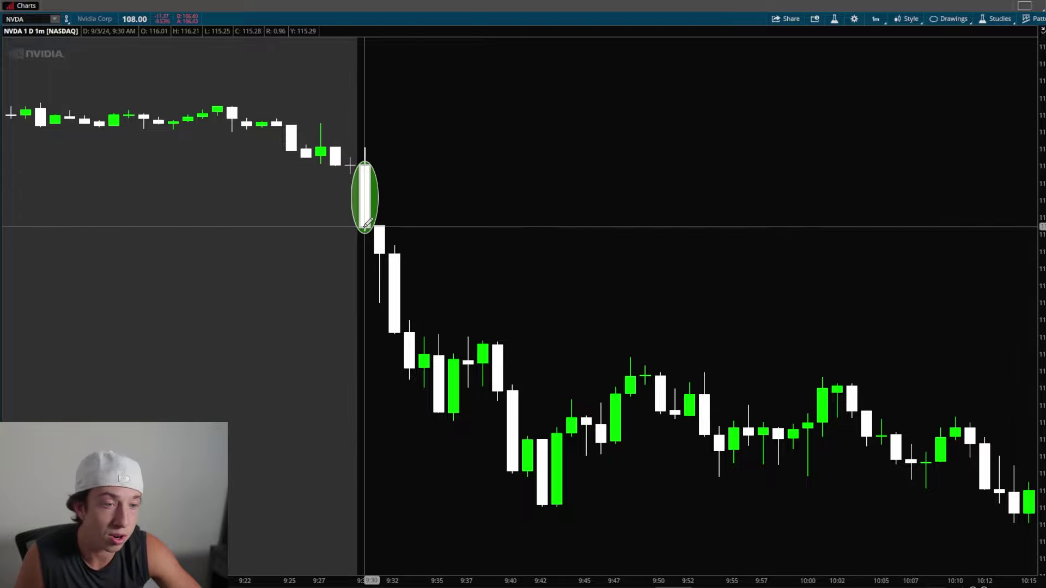
# Draw ellipses around the 9:31 candle's lower wick, the 9:32 candle, the 9:33 candle's low and the 9:33 candle itself
pyautogui.moveTo(379, 188)
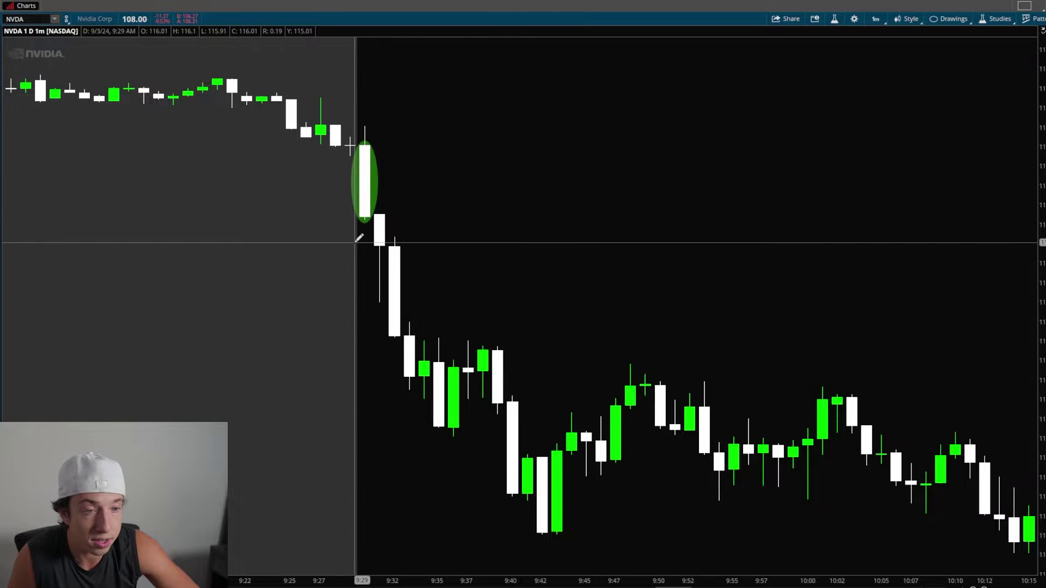
pyautogui.moveTo(356, 243); pyautogui.dragTo(406, 304)
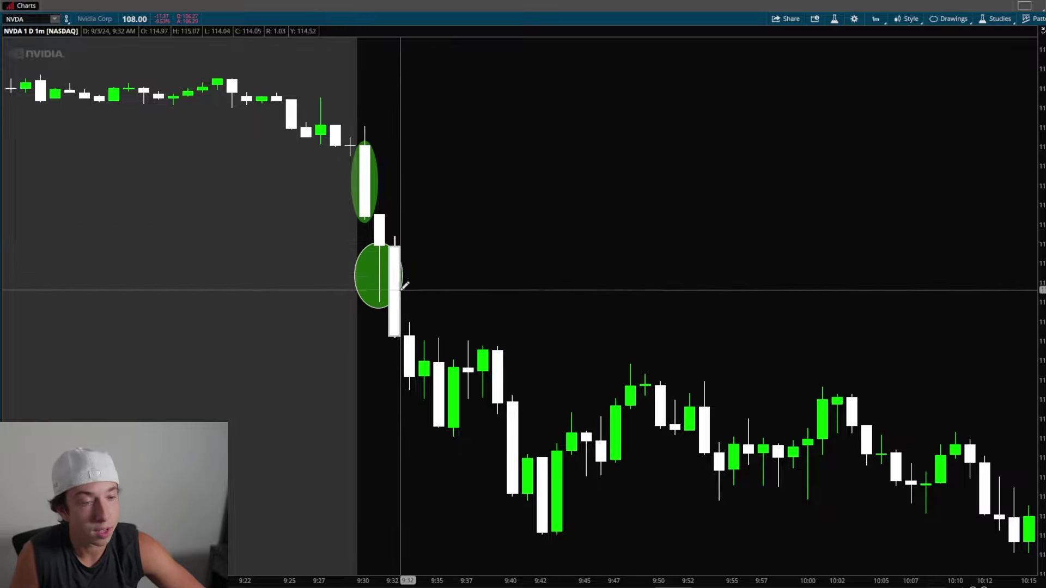
pyautogui.click(378, 240)
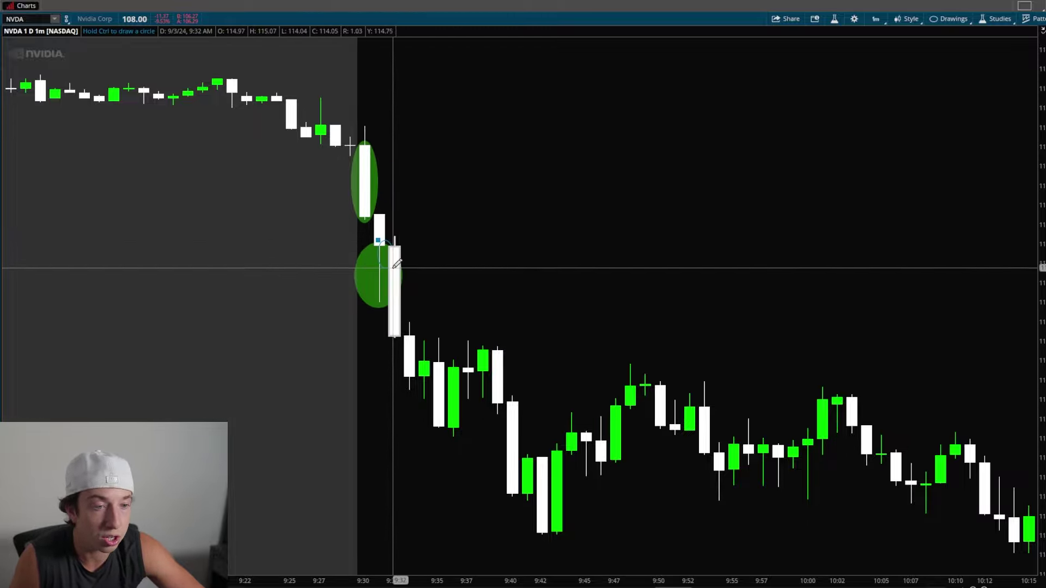
pyautogui.click(407, 346)
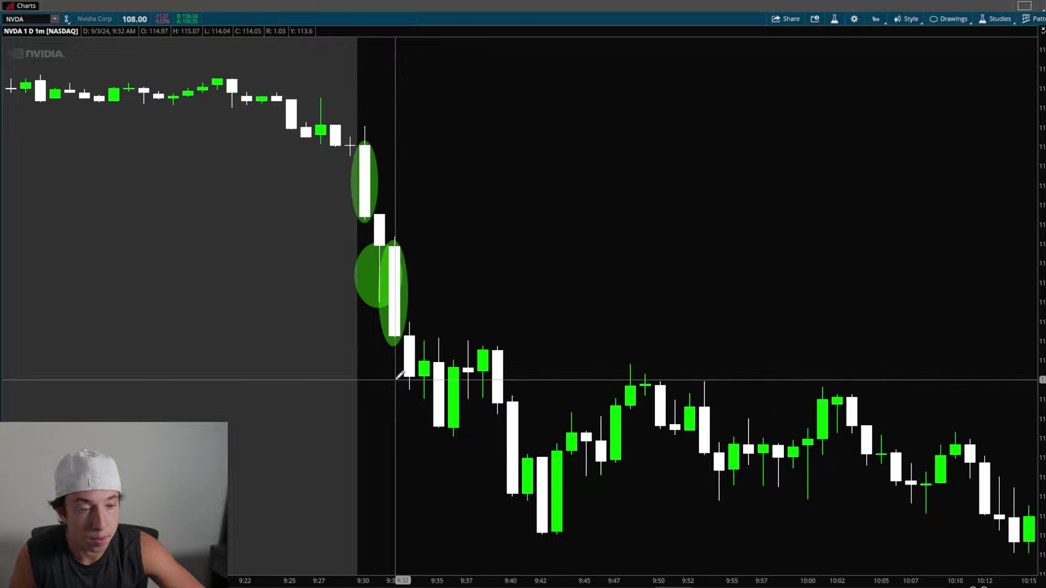
pyautogui.moveTo(394, 379); pyautogui.dragTo(417, 390)
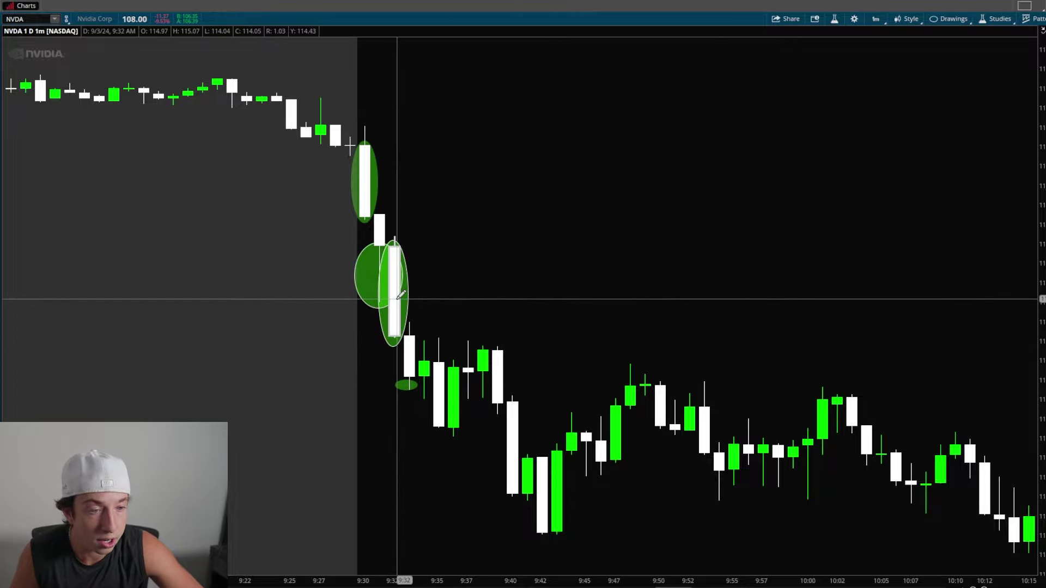
pyautogui.moveTo(397, 329); pyautogui.dragTo(432, 380)
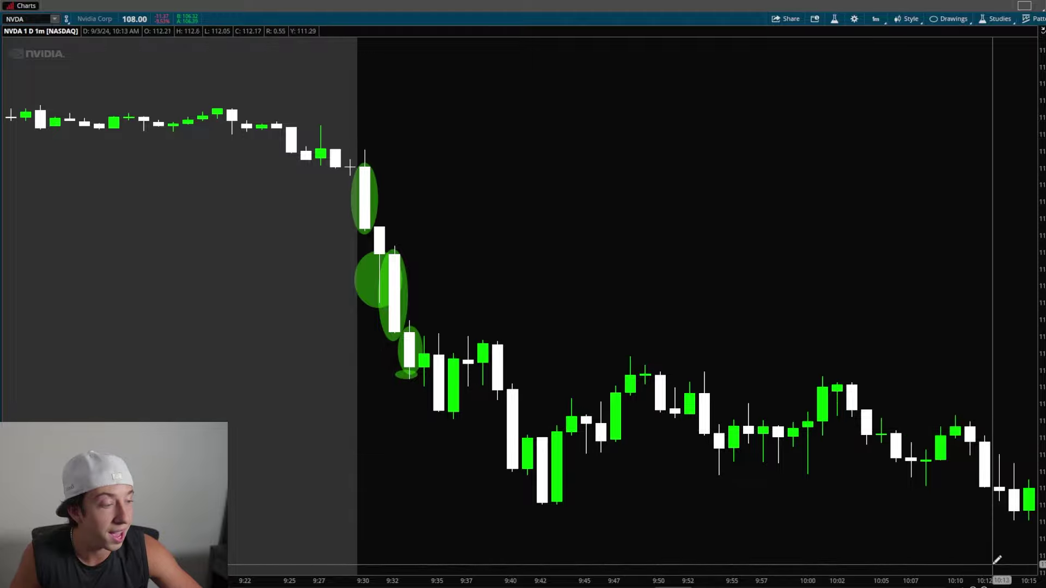
# Place arrows pointing at the low of the 9:33 candle and the low of the 9:31 candle
pyautogui.moveTo(1024, 468)
pyautogui.click(1002, 422)
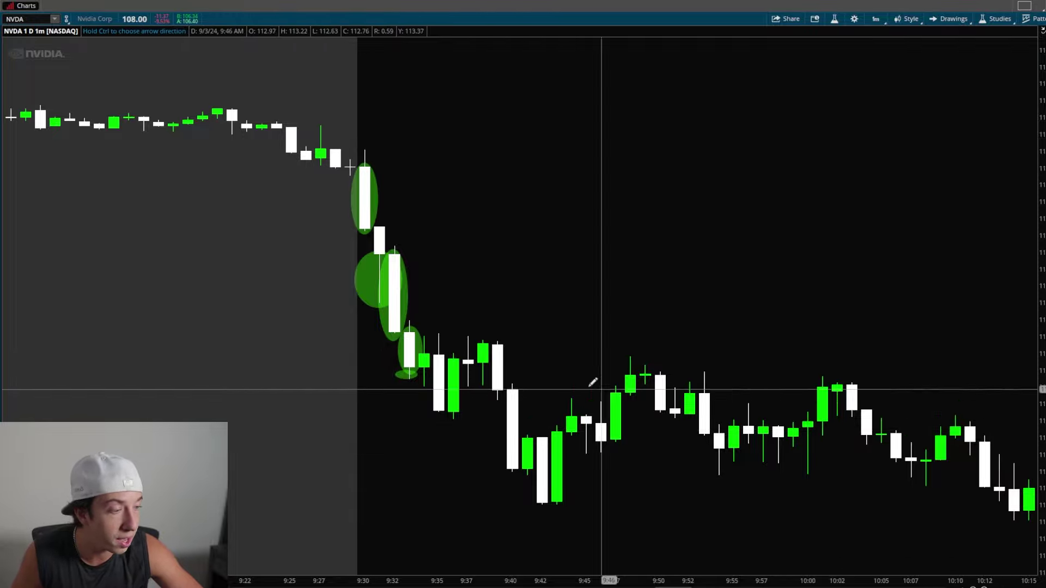
pyautogui.click(392, 372)
pyautogui.click(369, 299)
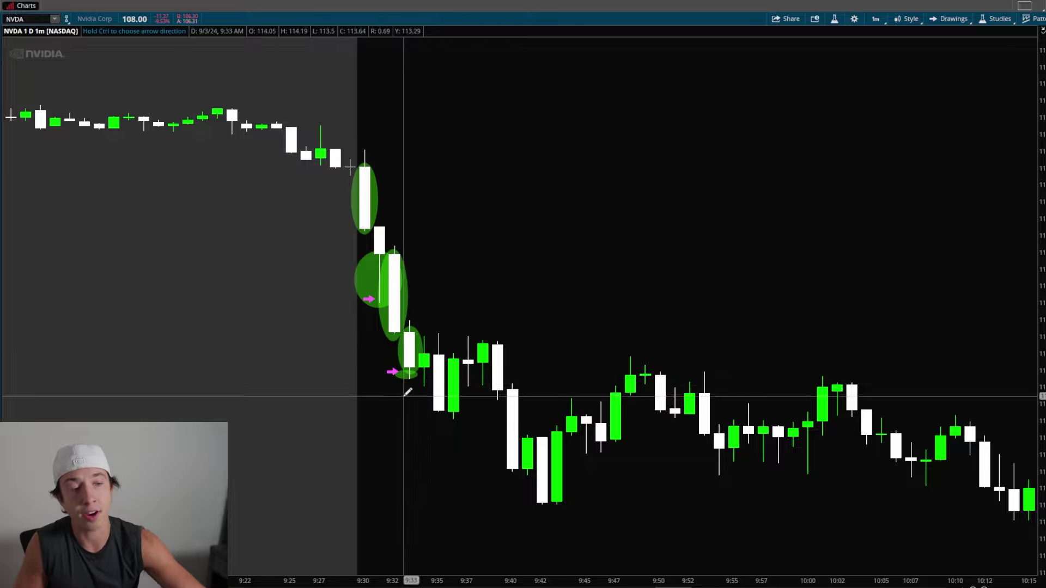
# Clear all the ellipses and arrows from the NVDA chart
pyautogui.rightClick(836, 383)
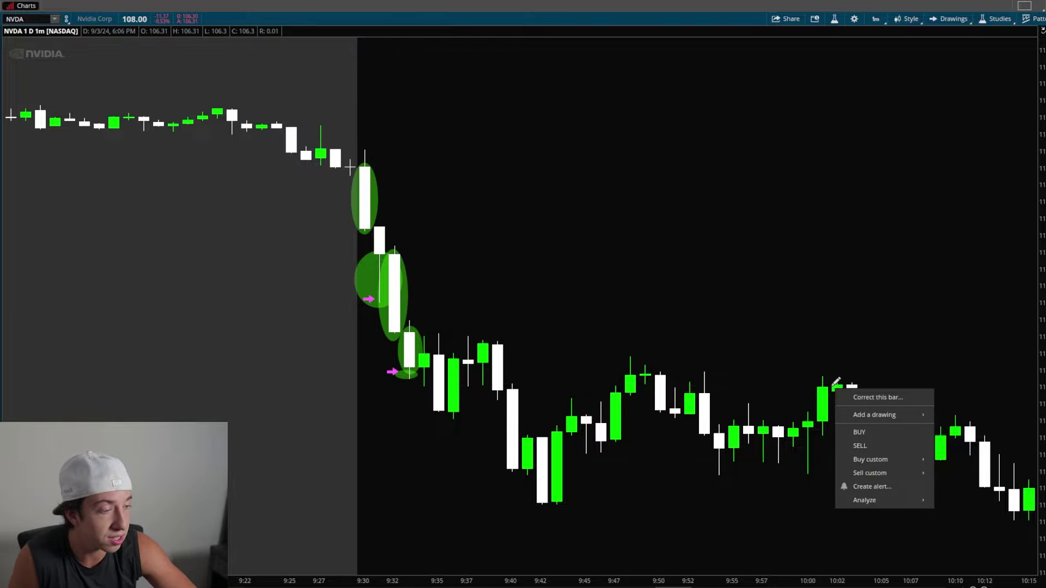
pyautogui.rightClick(785, 366)
pyautogui.click(686, 160)
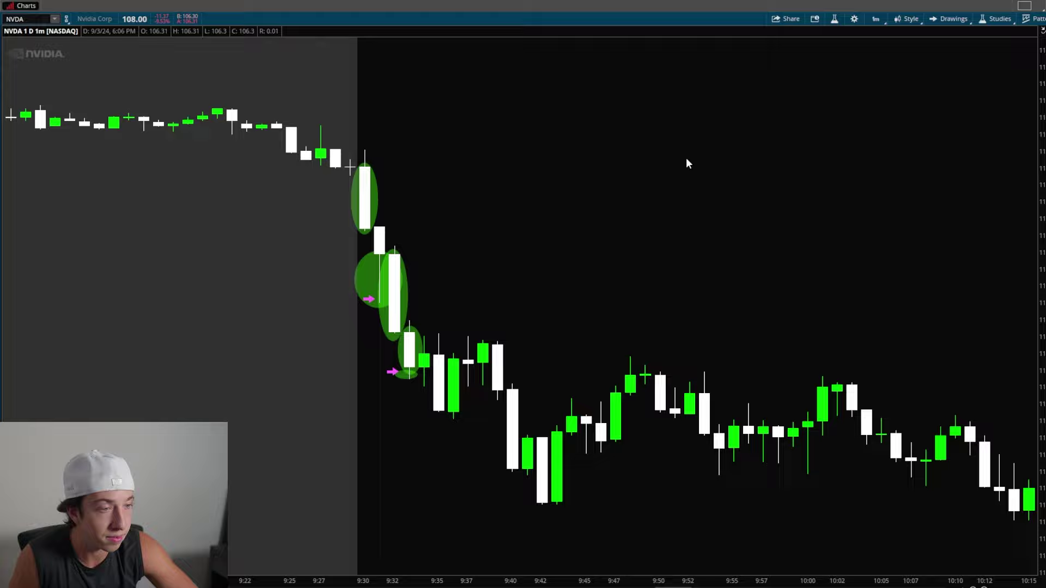
# Draw a thin horizontal rectangle from about 9:30 to 9:39 at the high of the 9:33 candle
pyautogui.moveTo(993, 543)
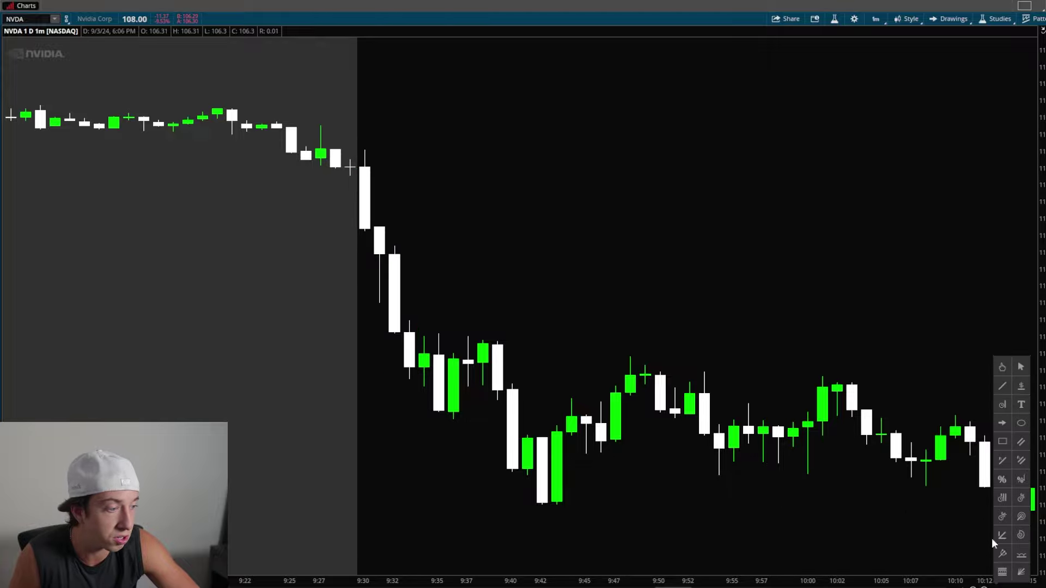
pyautogui.click(1001, 445)
pyautogui.moveTo(368, 320); pyautogui.dragTo(500, 328)
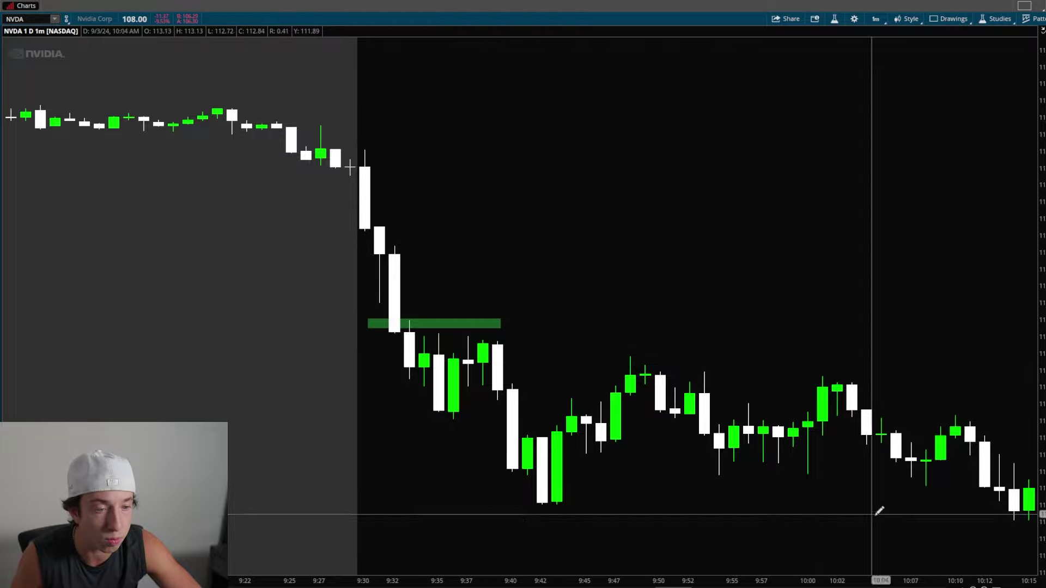
# Draw one ellipse around the 9:34 candle and another around the lows of the 9:35 and 9:36 candles
pyautogui.moveTo(1014, 455)
pyautogui.click(1021, 423)
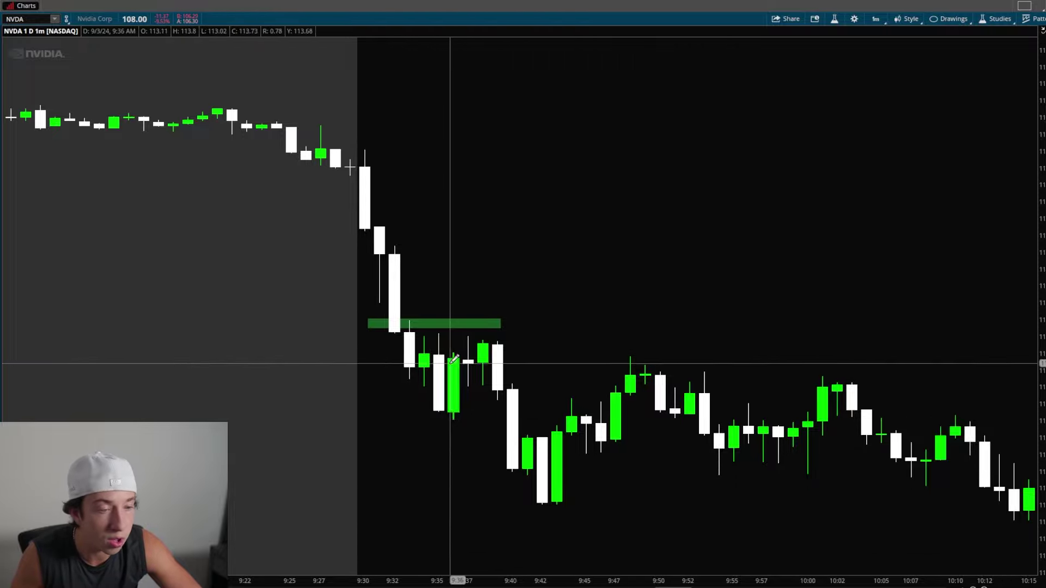
pyautogui.moveTo(414, 346); pyautogui.dragTo(444, 375)
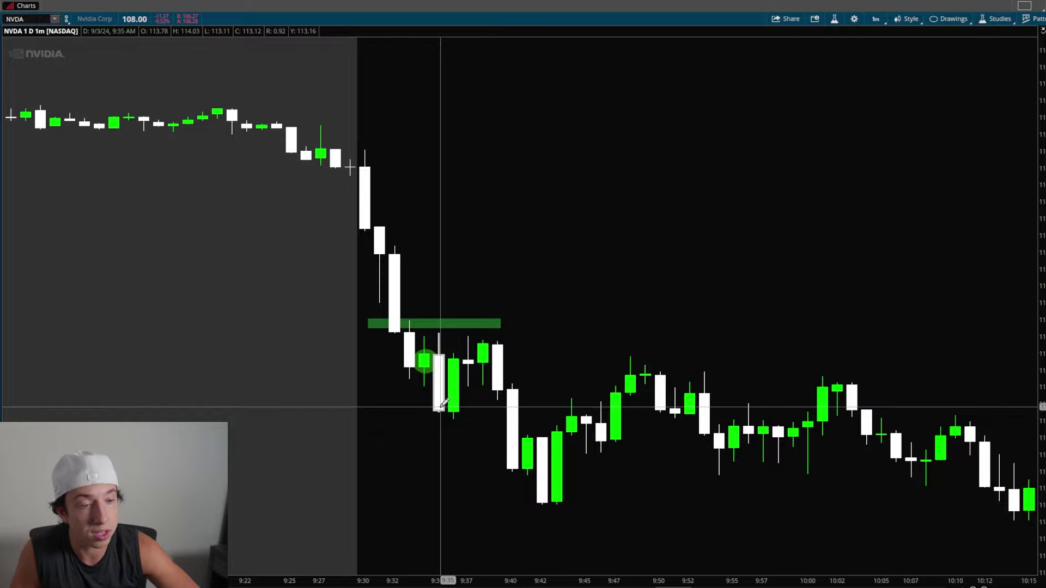
pyautogui.moveTo(412, 384); pyautogui.dragTo(469, 428)
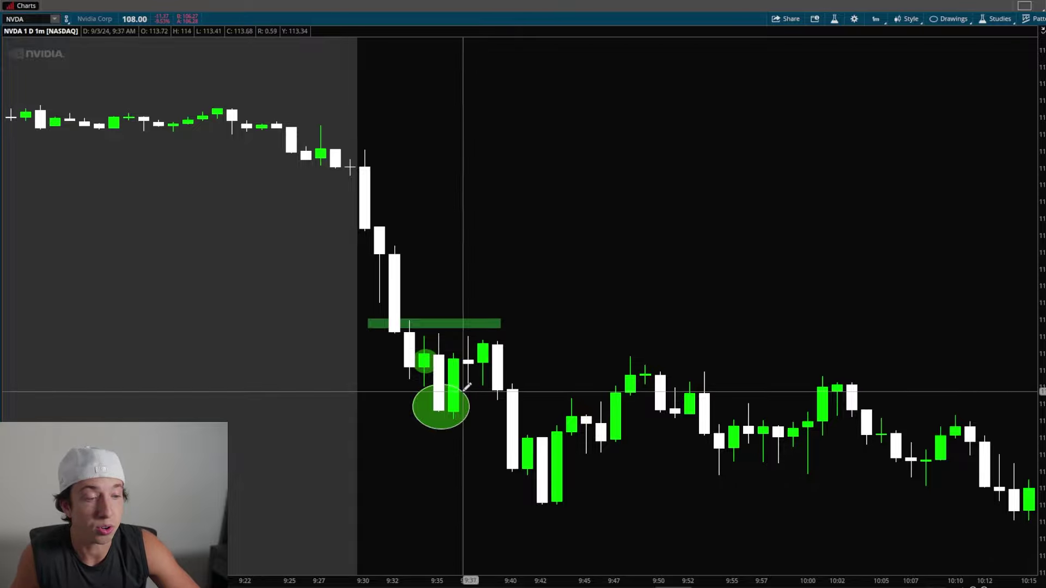
# Draw a wide ellipse across the 9:35 low level, a tall one around the opening drop, and a small one around the 9:37 candle
pyautogui.moveTo(346, 386); pyautogui.dragTo(579, 416)
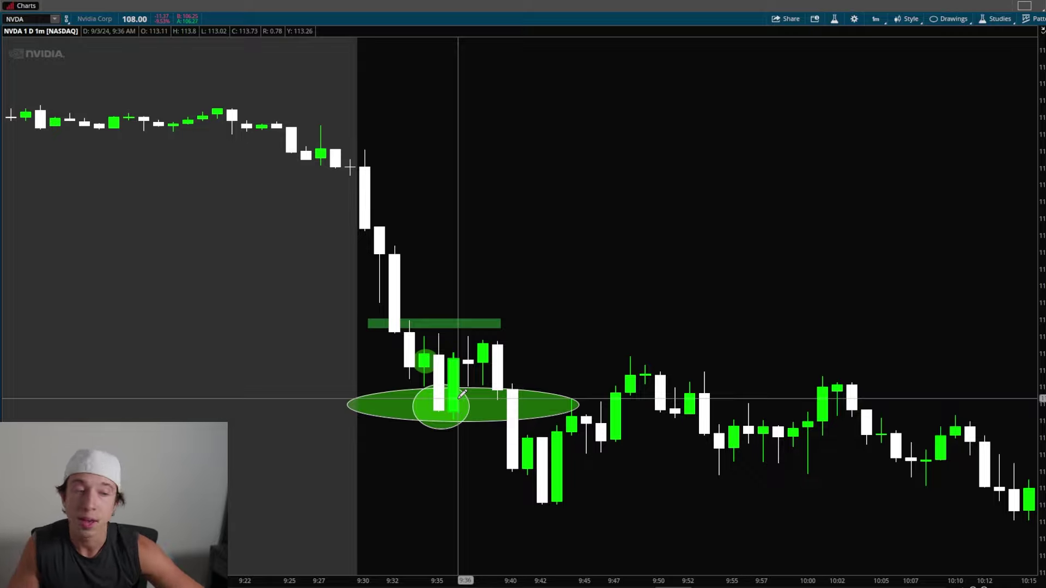
pyautogui.moveTo(355, 132); pyautogui.dragTo(457, 445)
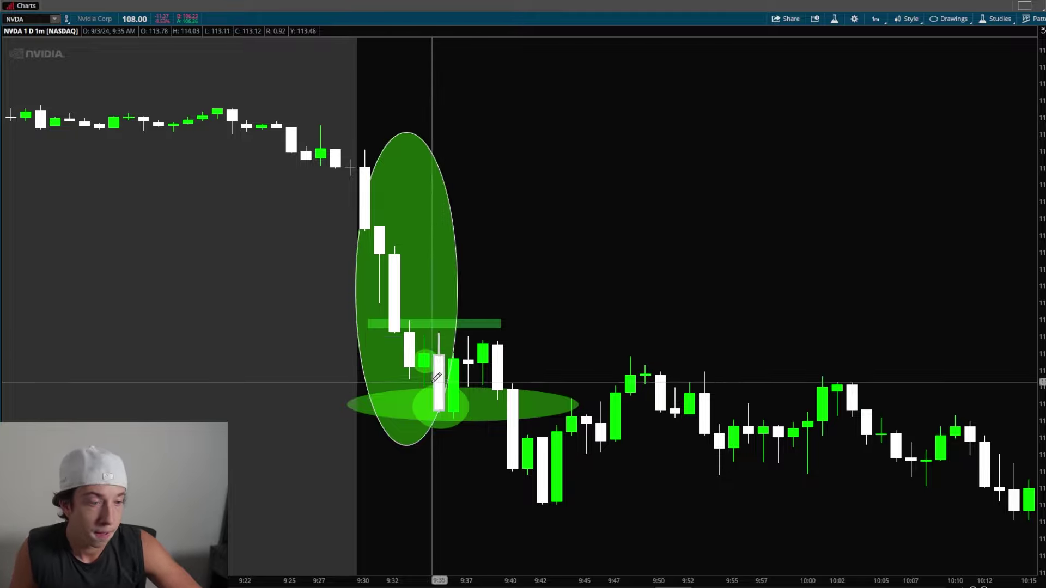
pyautogui.moveTo(459, 327); pyautogui.dragTo(480, 386)
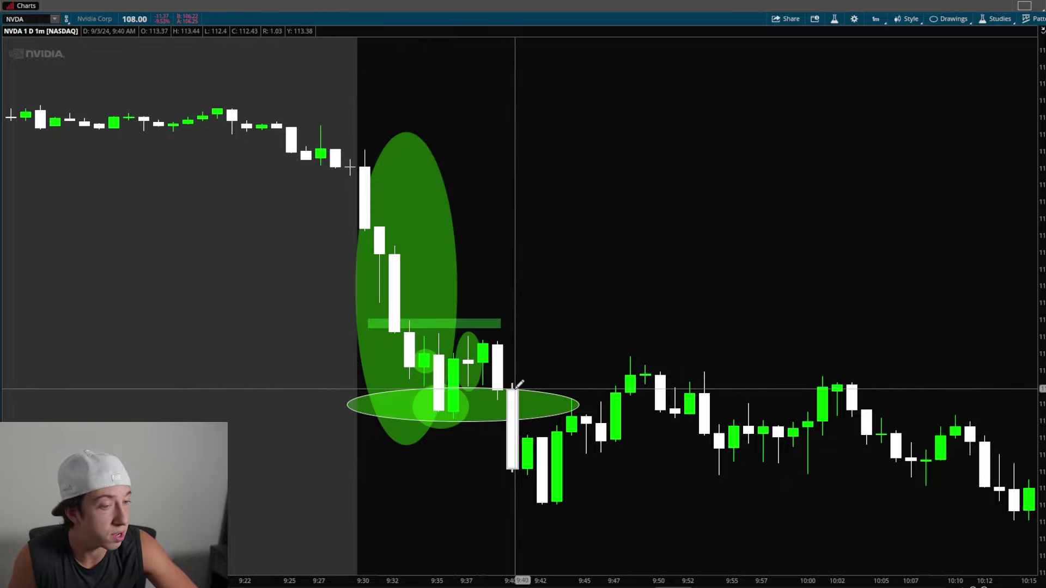
# Clear the rectangle and all ellipses from the chart
pyautogui.rightClick(570, 334)
pyautogui.press('Escape')
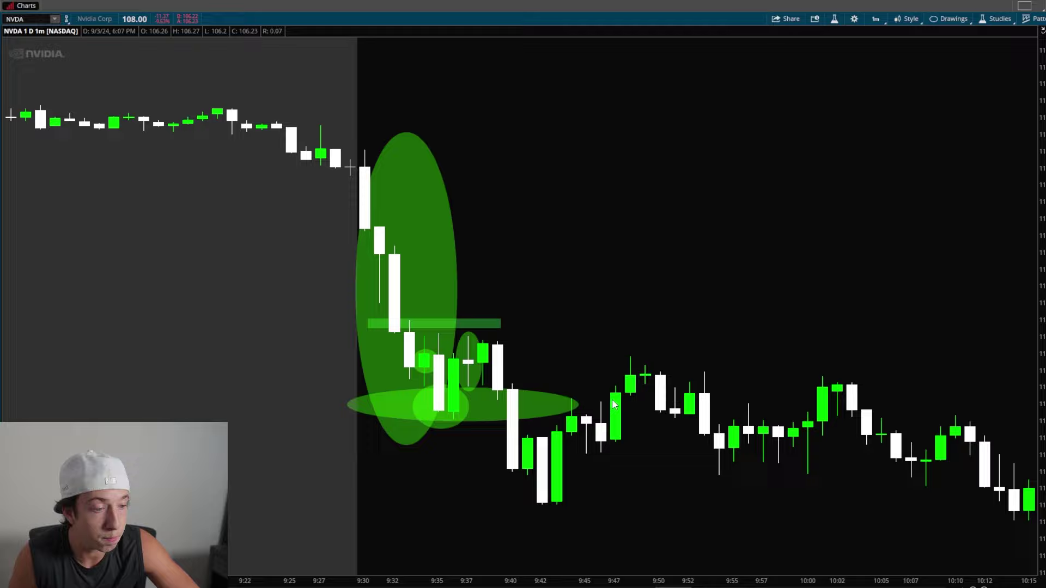
pyautogui.press('Delete')
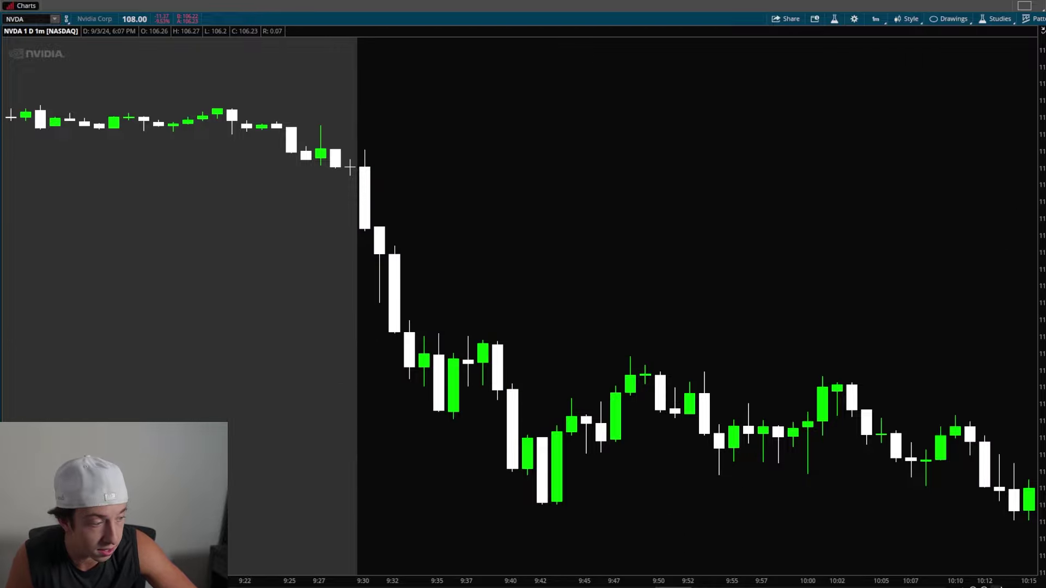
# Place a right-pointing arrow at the 9:37 candle and draw one ellipse around the 9:38 candle and another around the 9:39 candle
pyautogui.click(1005, 422)
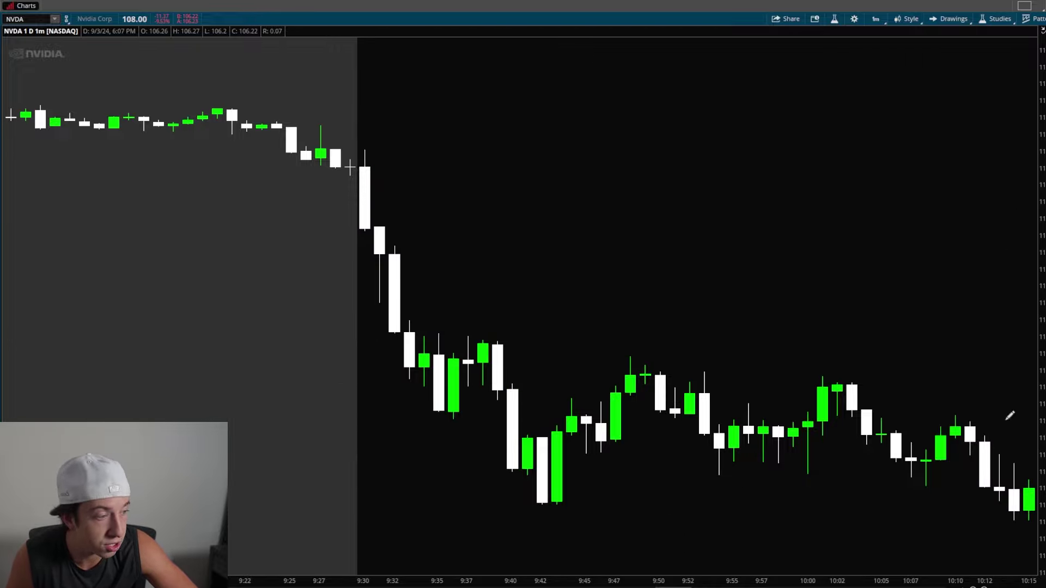
pyautogui.click(473, 377)
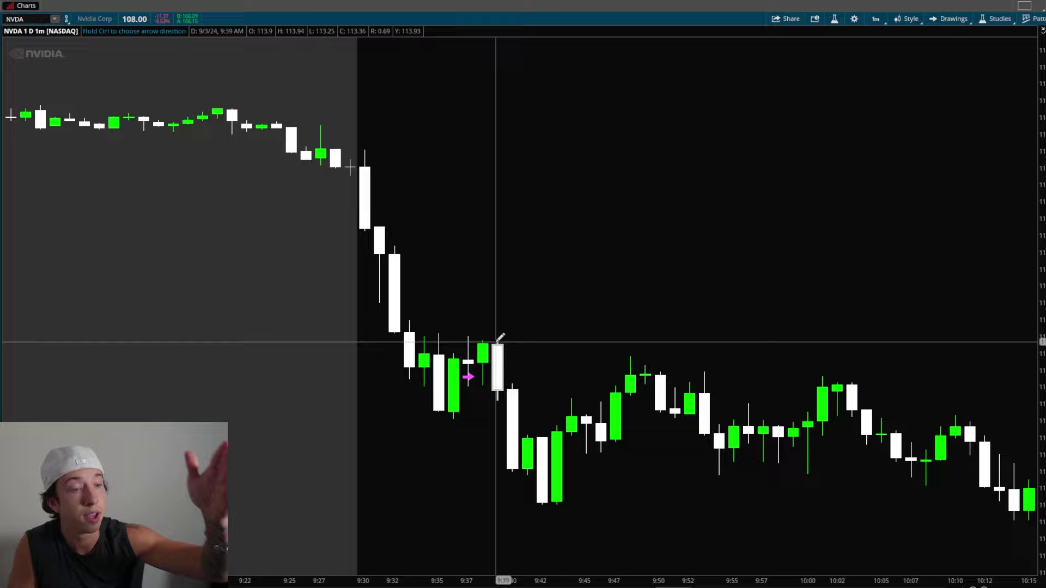
pyautogui.moveTo(1011, 469)
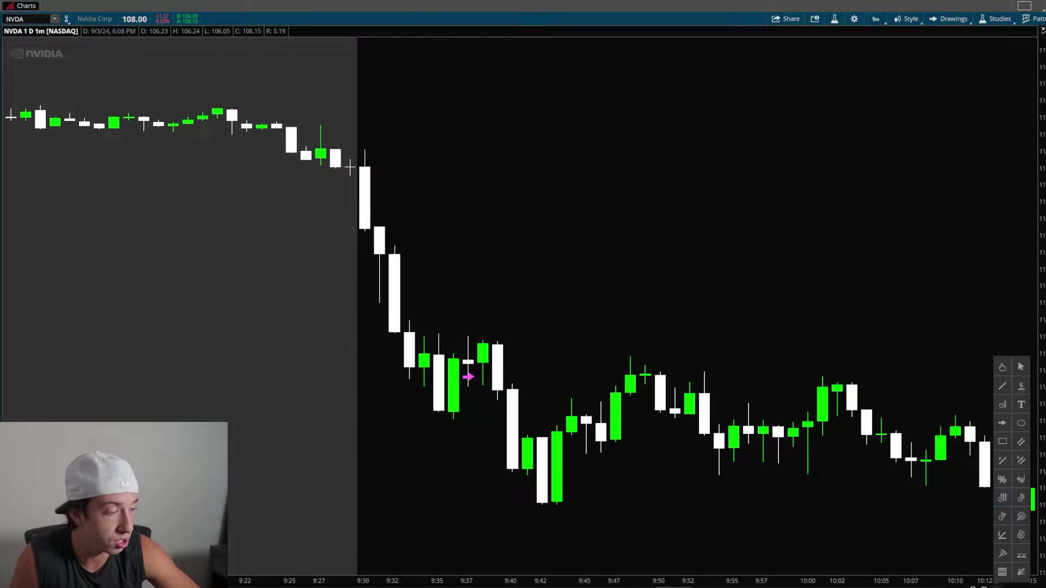
pyautogui.click(1021, 423)
pyautogui.moveTo(472, 338); pyautogui.dragTo(496, 398)
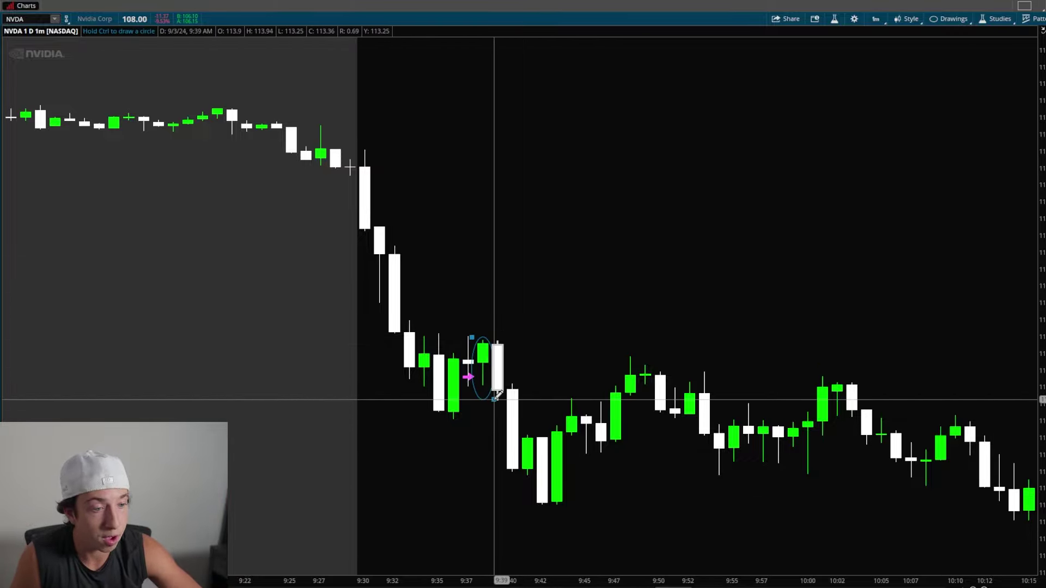
pyautogui.rightClick(478, 342)
pyautogui.press('Escape')
pyautogui.moveTo(474, 325); pyautogui.dragTo(518, 415)
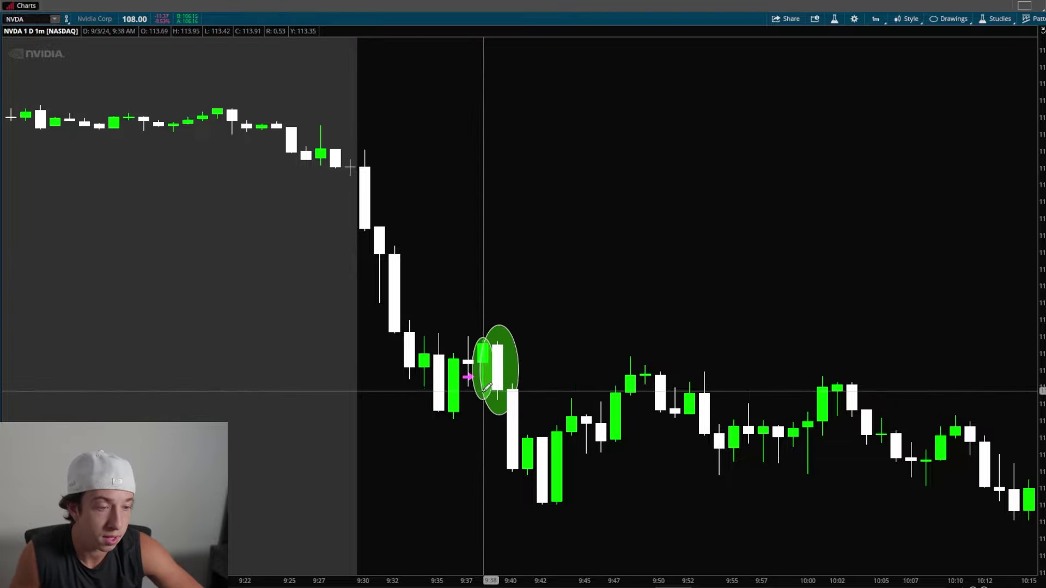
# Draw a flat ellipse along the 9:36 low from about 9:33 to 9:42, and place a right-pointing arrow just below it beside the 9:40 candle
pyautogui.moveTo(400, 413); pyautogui.dragTo(549, 417)
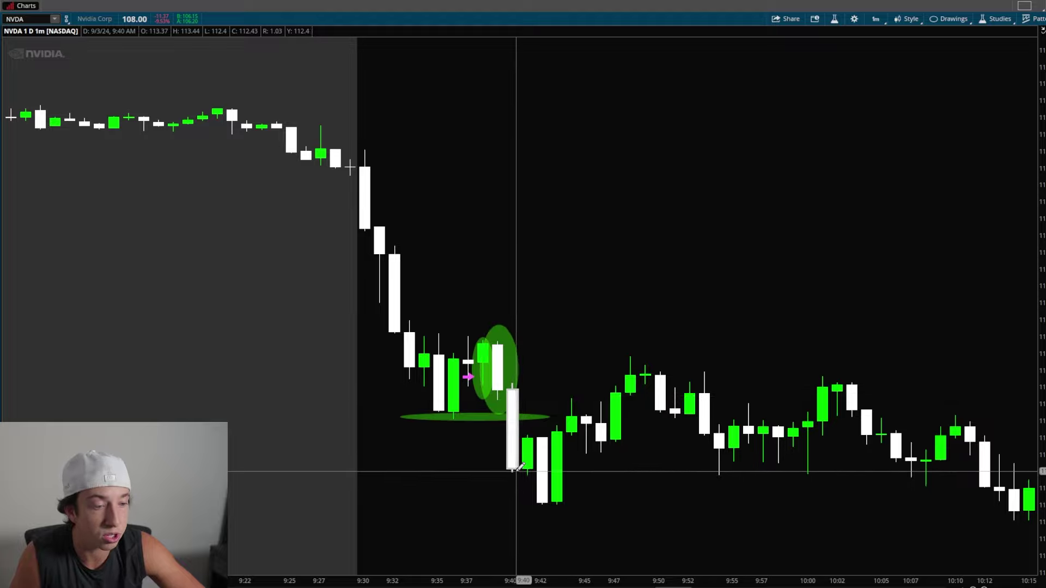
pyautogui.moveTo(1003, 545)
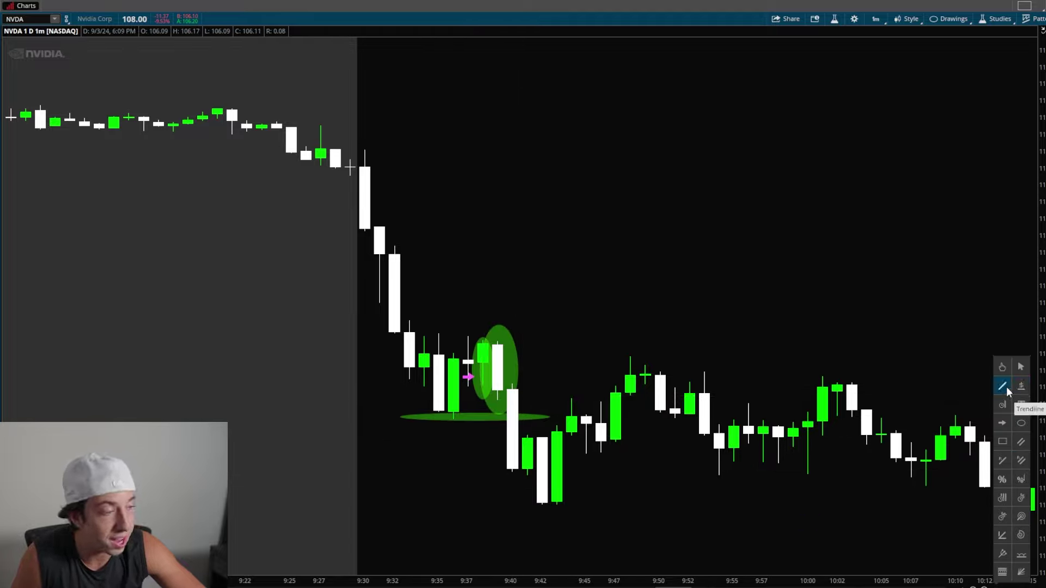
pyautogui.click(1002, 423)
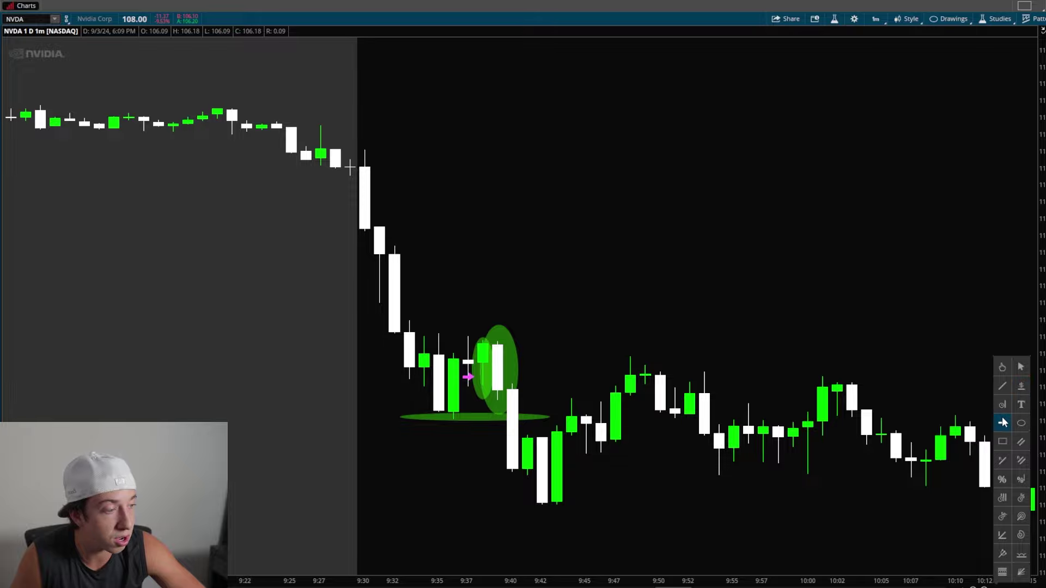
pyautogui.click(505, 429)
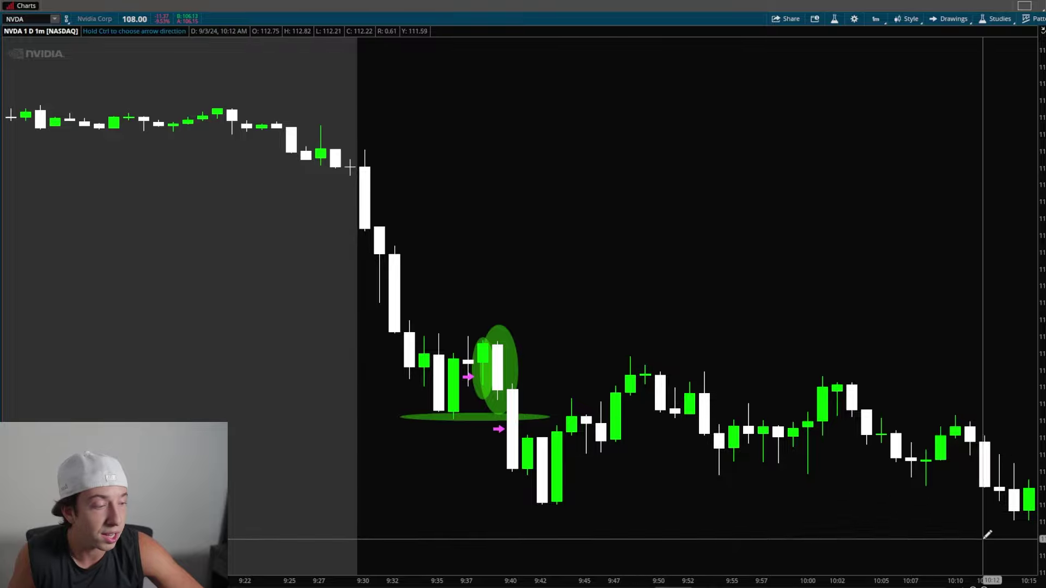
# Draw a small ellipse from the 9:40 low down to the lows of the 9:42 and 9:43 candles
pyautogui.moveTo(1004, 444)
pyautogui.click(1021, 424)
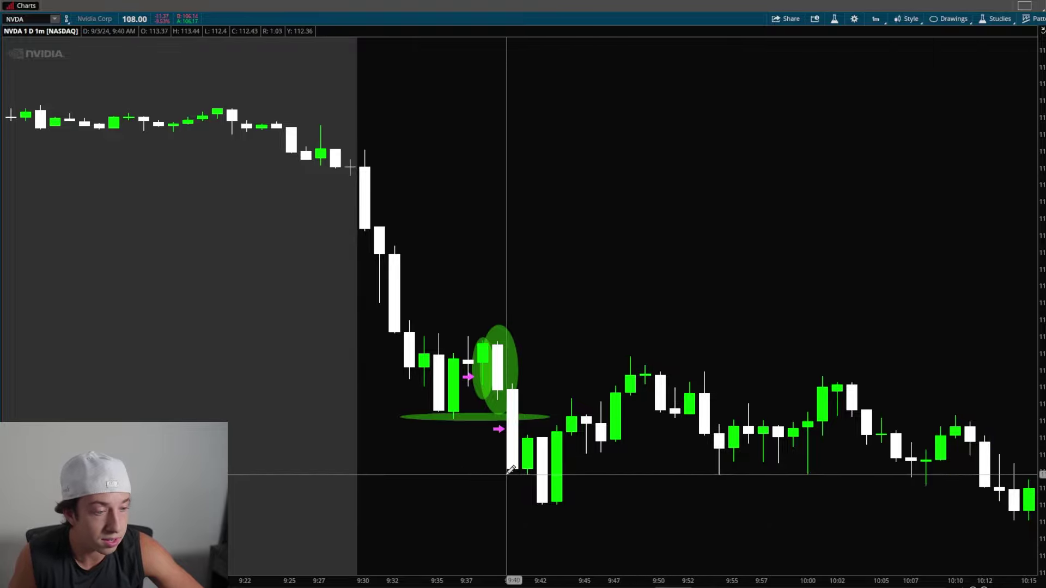
pyautogui.click(509, 471)
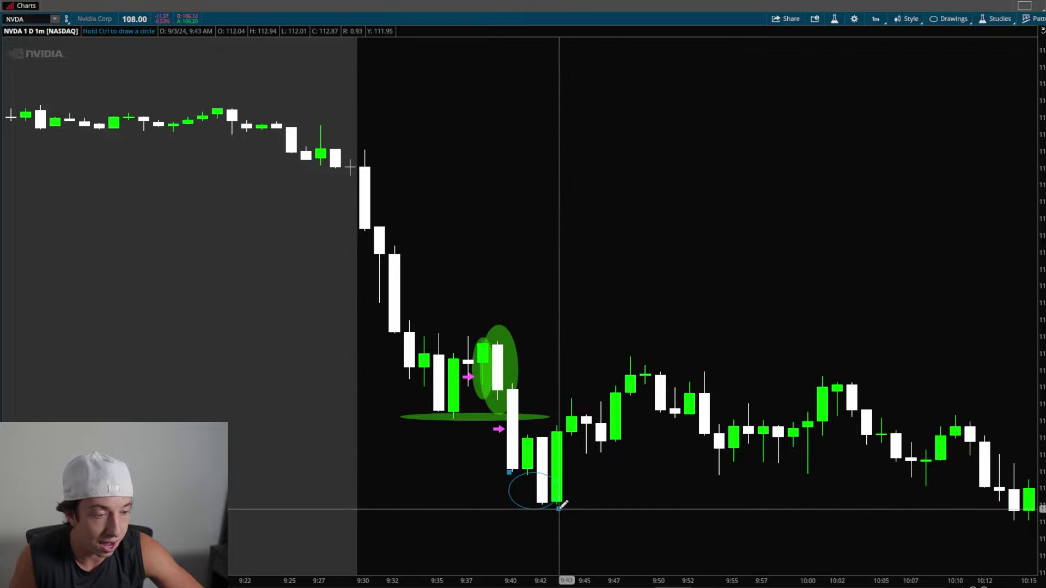
pyautogui.click(558, 507)
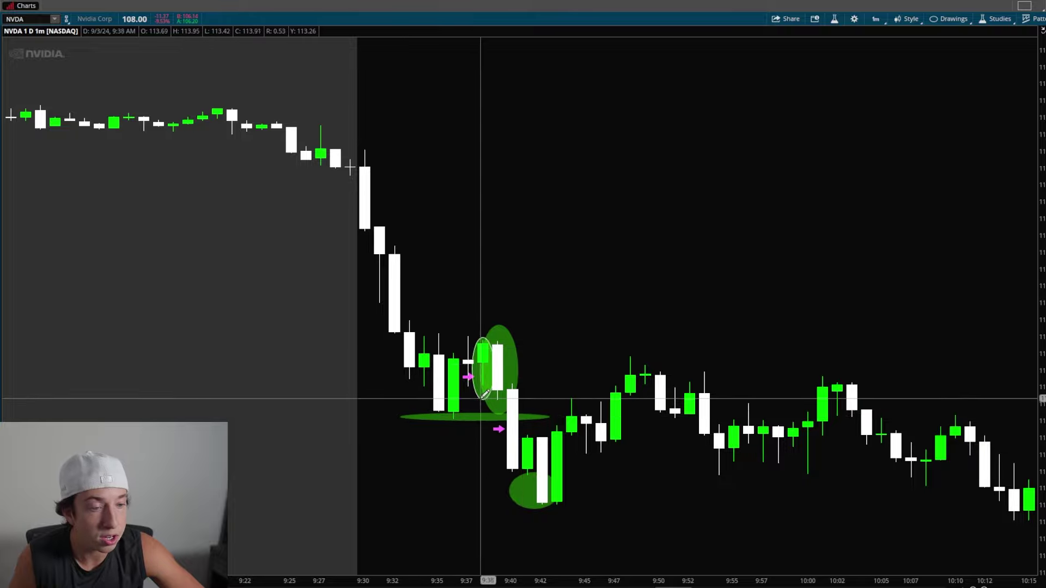
# Draw a wide ellipse over the 9:33 to 9:43 consolidation and another from 9:39 to 9:46 between about 112.87 and 111.87
pyautogui.click(400, 344)
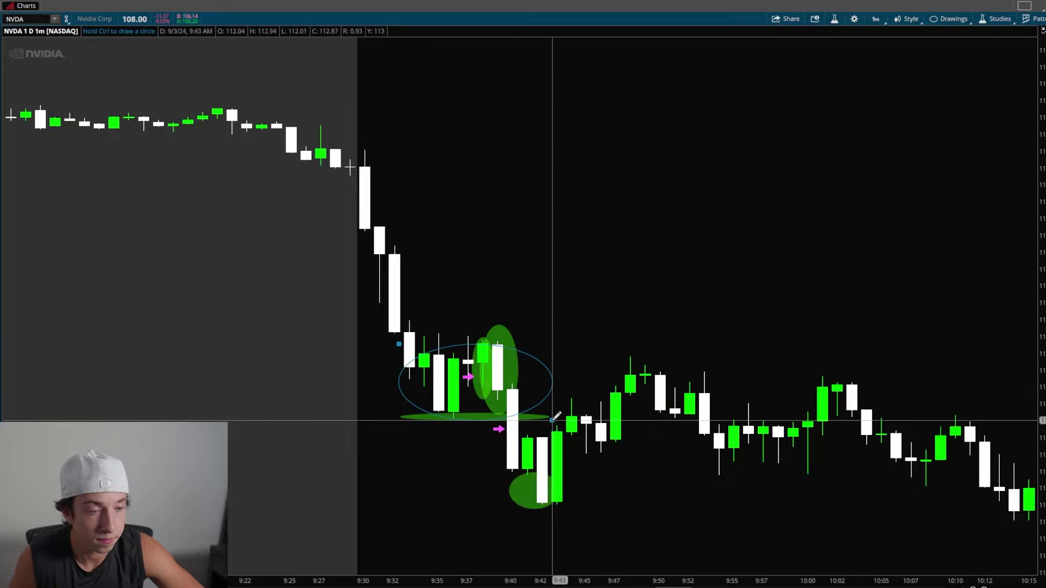
pyautogui.click(551, 420)
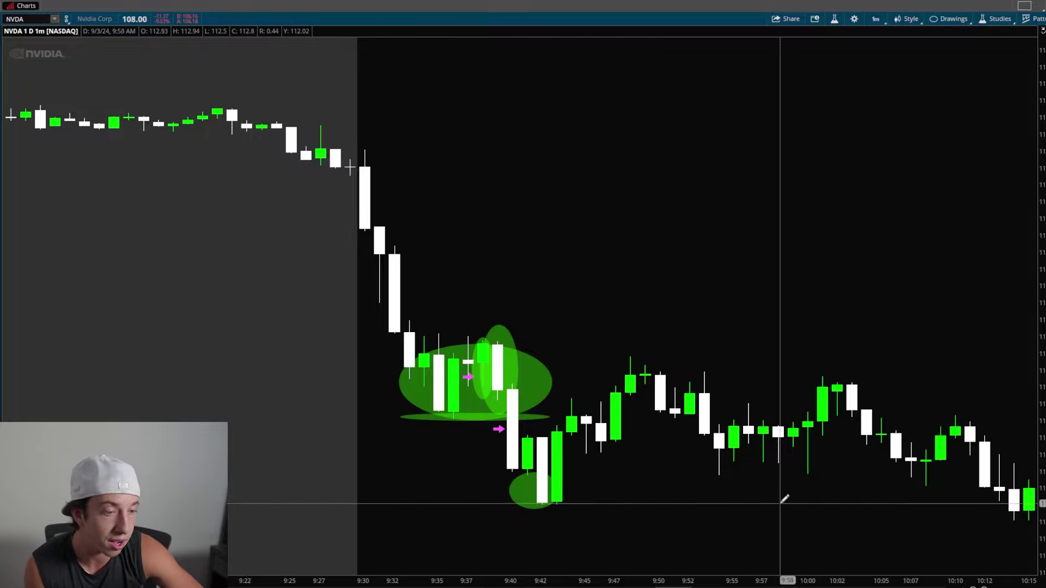
pyautogui.moveTo(493, 429); pyautogui.dragTo(597, 512)
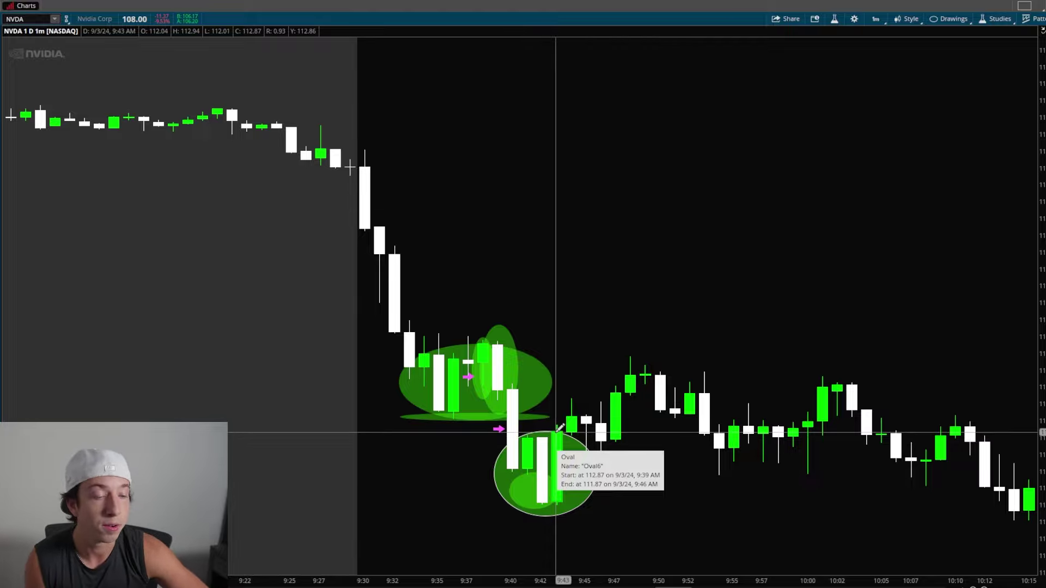
# Draw a large ellipse around the whole opening move, from about 9:28 at 116.5 down past the 9:42 low to about 9:49
pyautogui.scroll(-5, 557, 432)
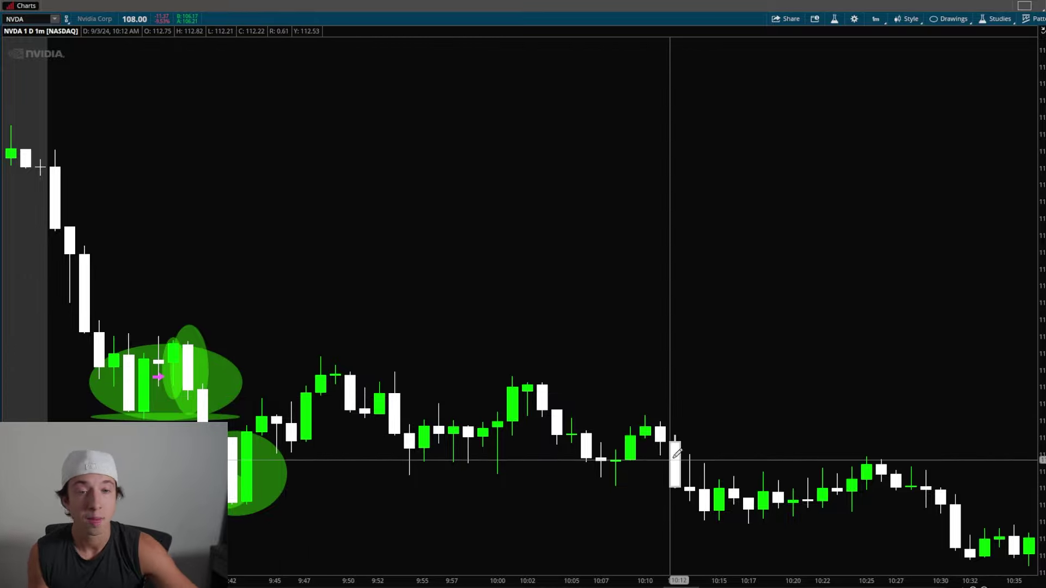
pyautogui.scroll(2, 675, 453)
pyautogui.click(118, 125)
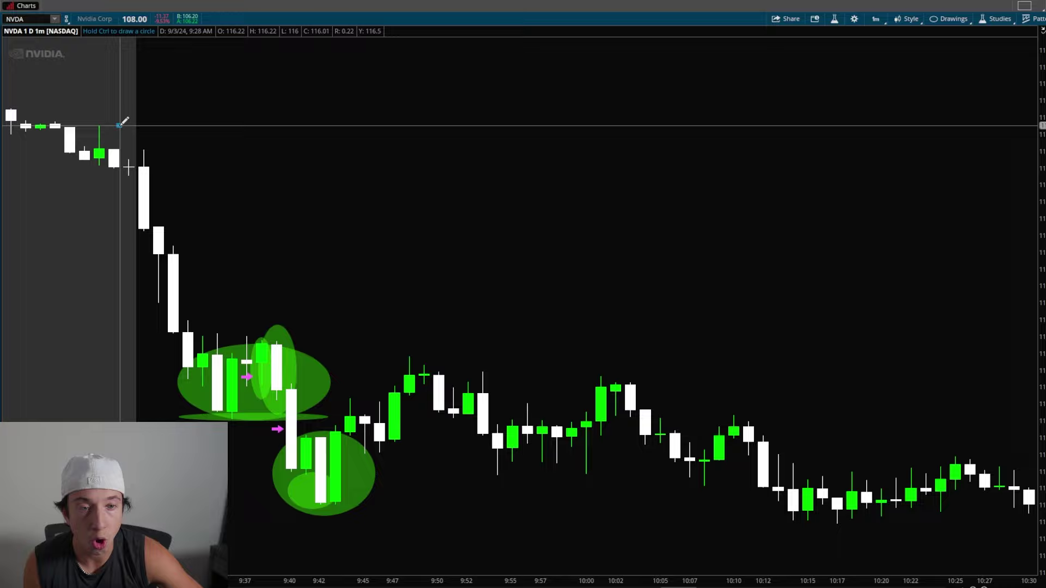
pyautogui.click(426, 535)
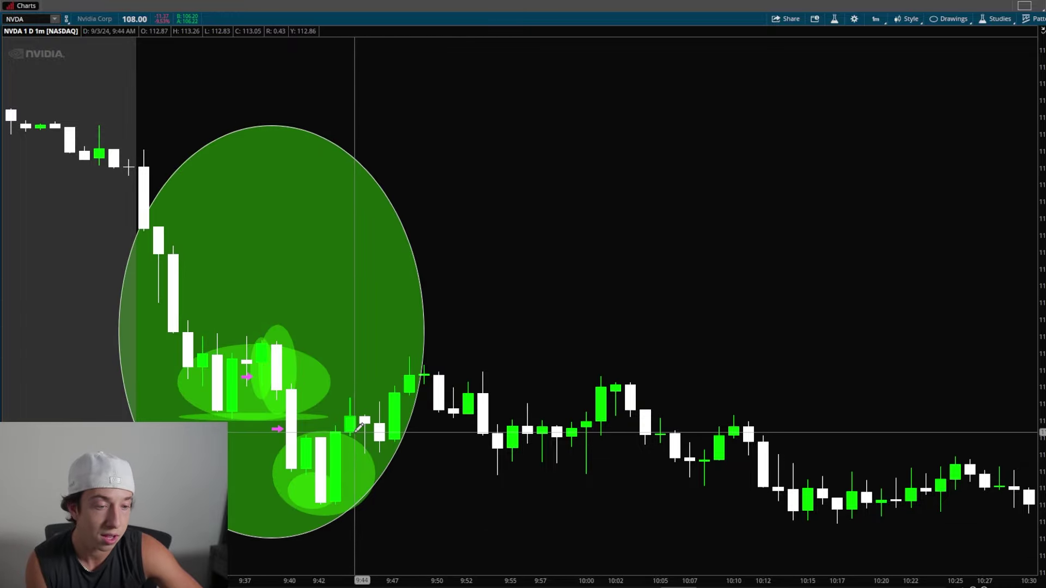
# Examine how NVDA's price develops after the marked opening drop, through midday, and return to the first hour
pyautogui.scroll(-2, 357, 427)
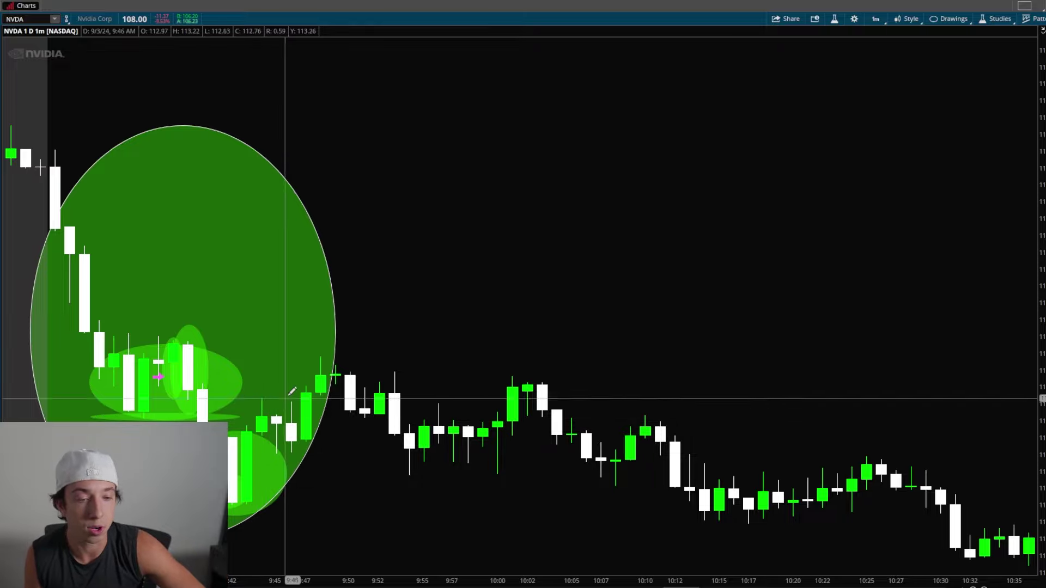
pyautogui.scroll(-3, 363, 382)
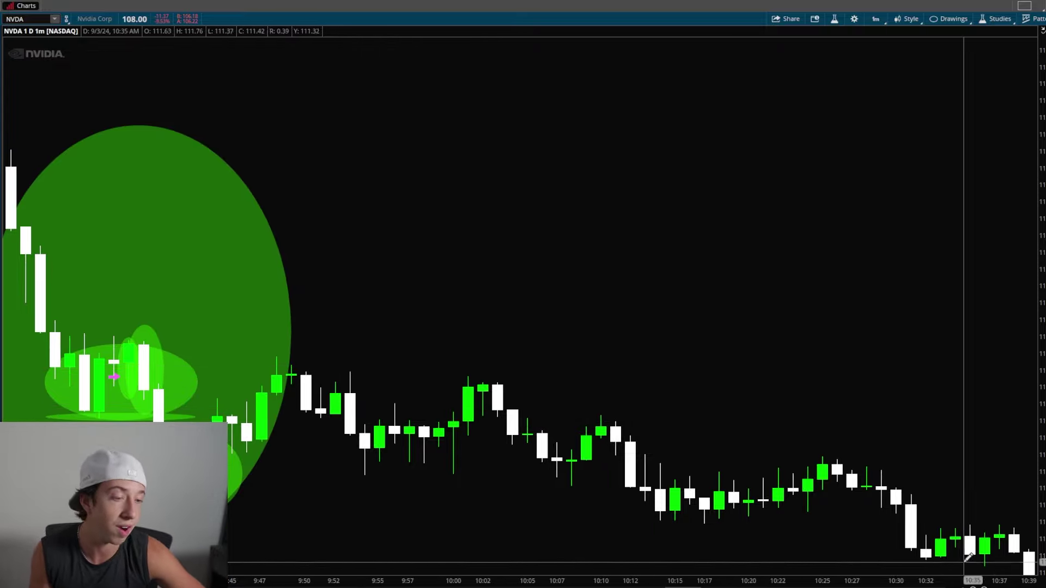
pyautogui.scroll(-5, 259, 334)
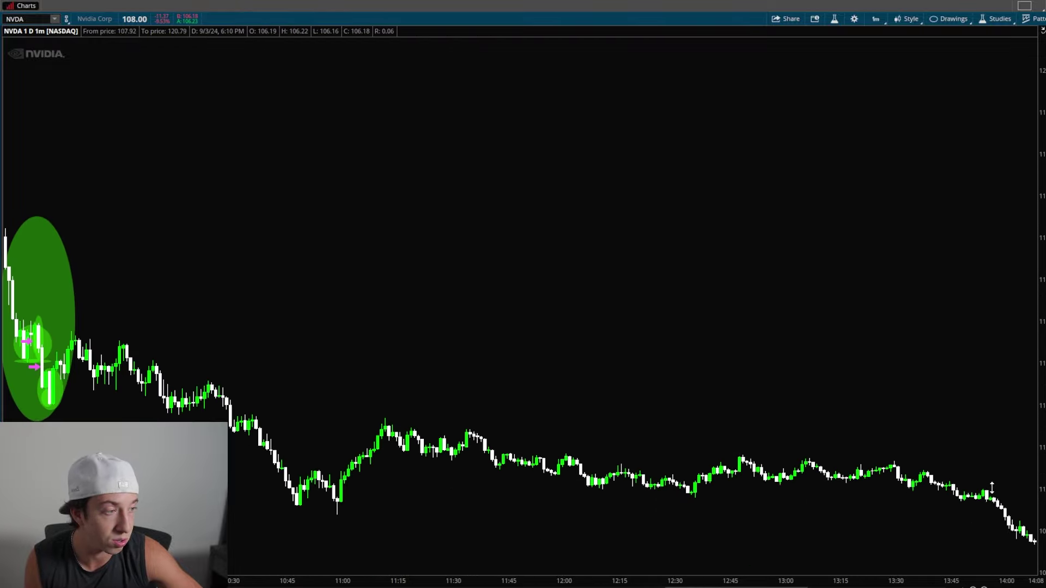
pyautogui.scroll(3, 765, 416)
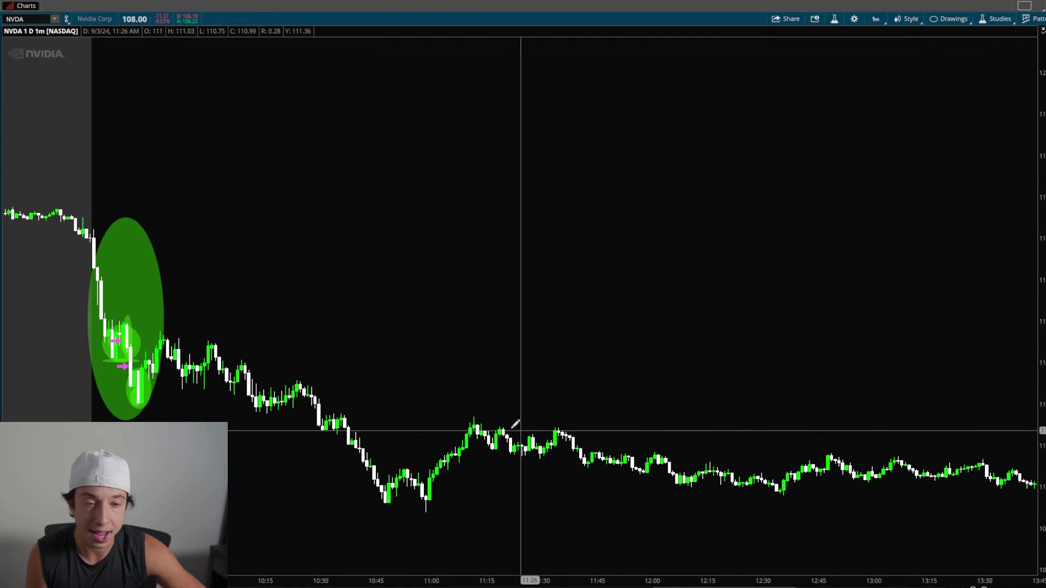
pyautogui.moveTo(47, 170); pyautogui.dragTo(374, 501)
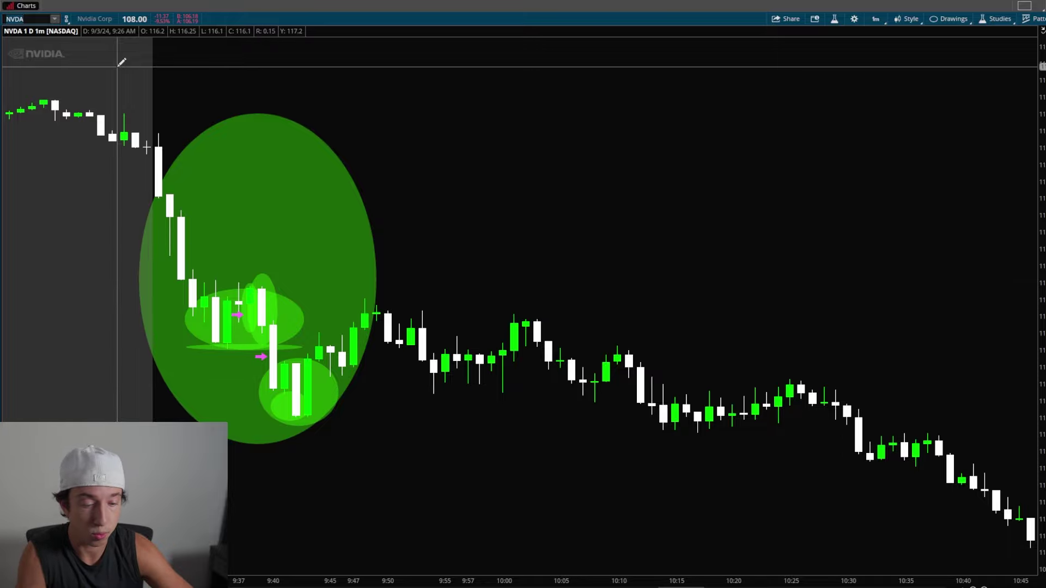
# Switch the chart to TSLA and draw an ellipse around the 9:30 candle at the $215 price level
pyautogui.press('Return')
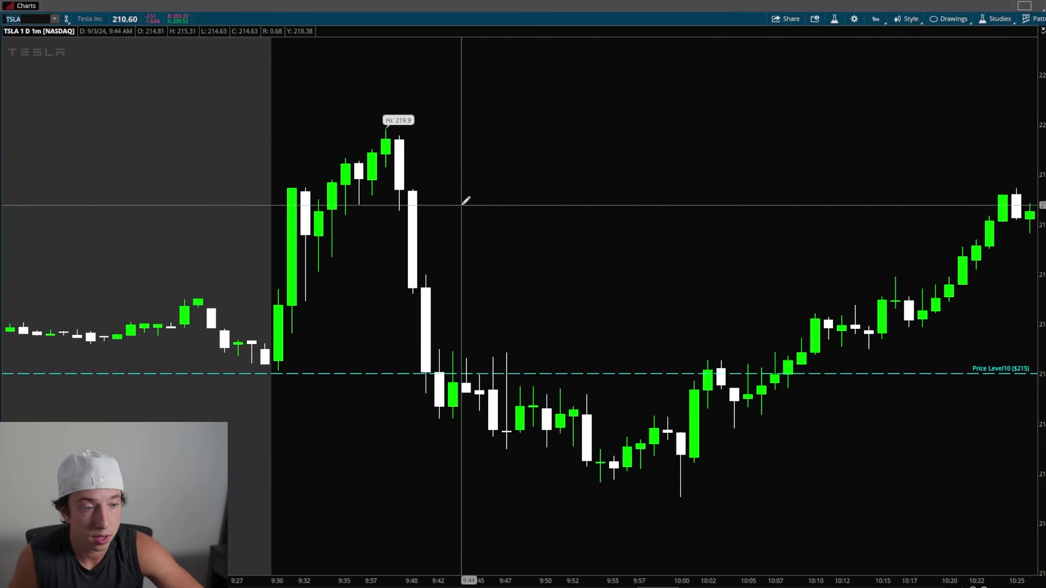
pyautogui.scroll(3, 465, 200)
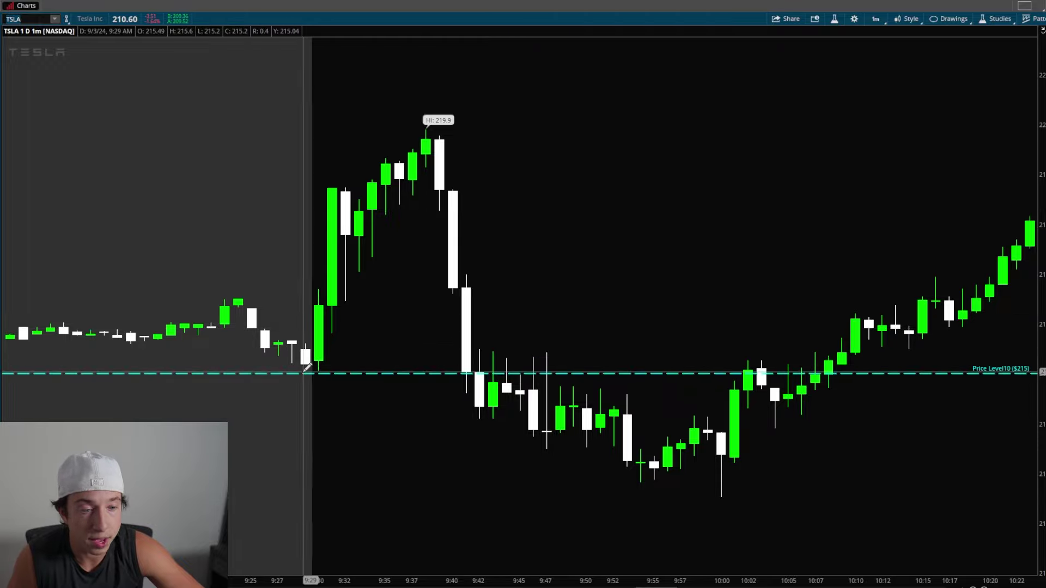
pyautogui.rightClick(294, 213)
pyautogui.click(303, 226)
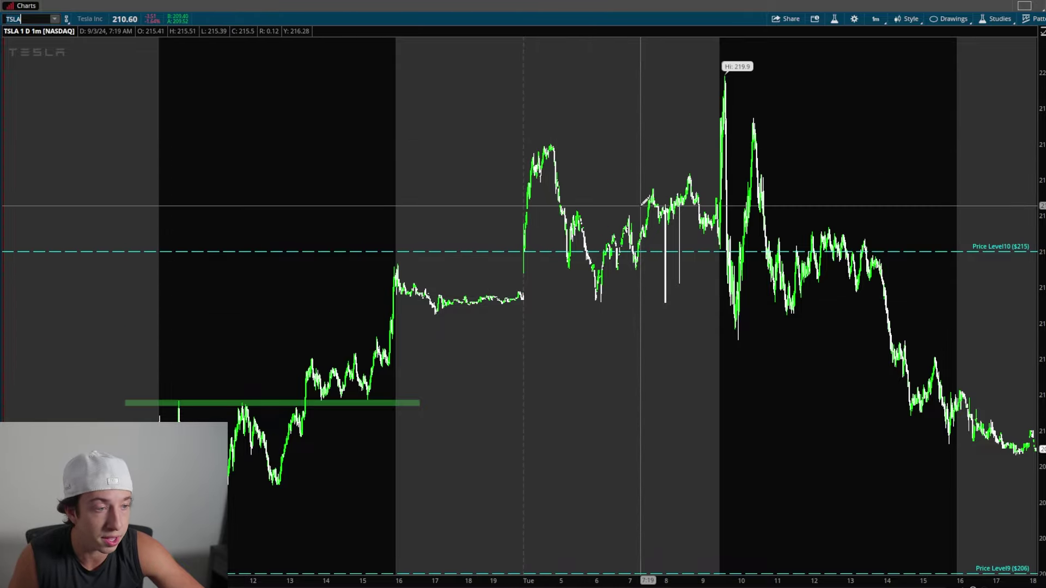
pyautogui.moveTo(608, 125); pyautogui.dragTo(763, 202)
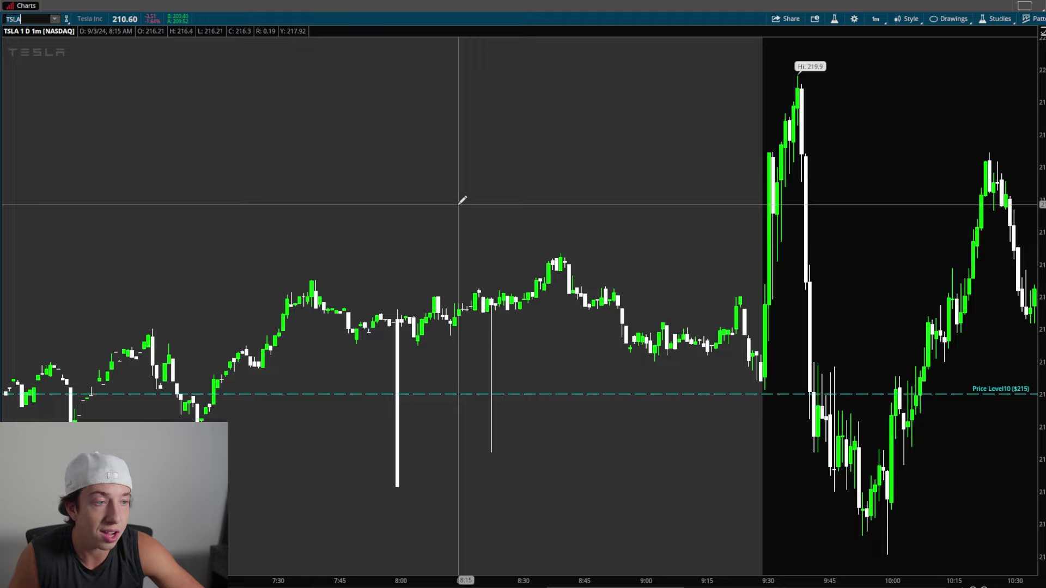
pyautogui.moveTo(193, 283); pyautogui.dragTo(248, 407)
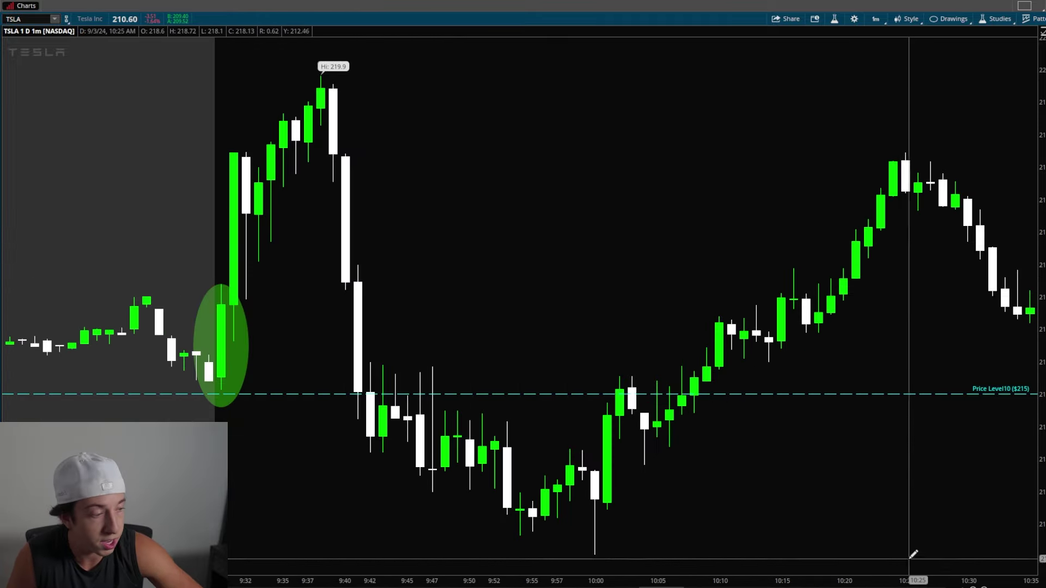
# Place a right-pointing arrow near the 9:30 candle's high and draw a tall ellipse around the 9:32 and 9:33 candles
pyautogui.moveTo(1002, 577)
pyautogui.click(1009, 422)
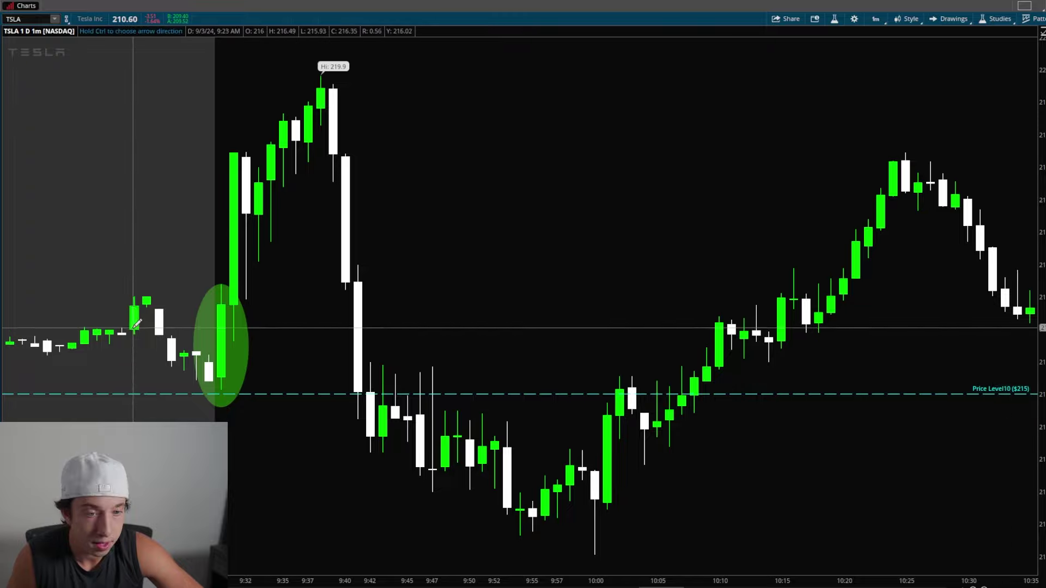
pyautogui.click(228, 297)
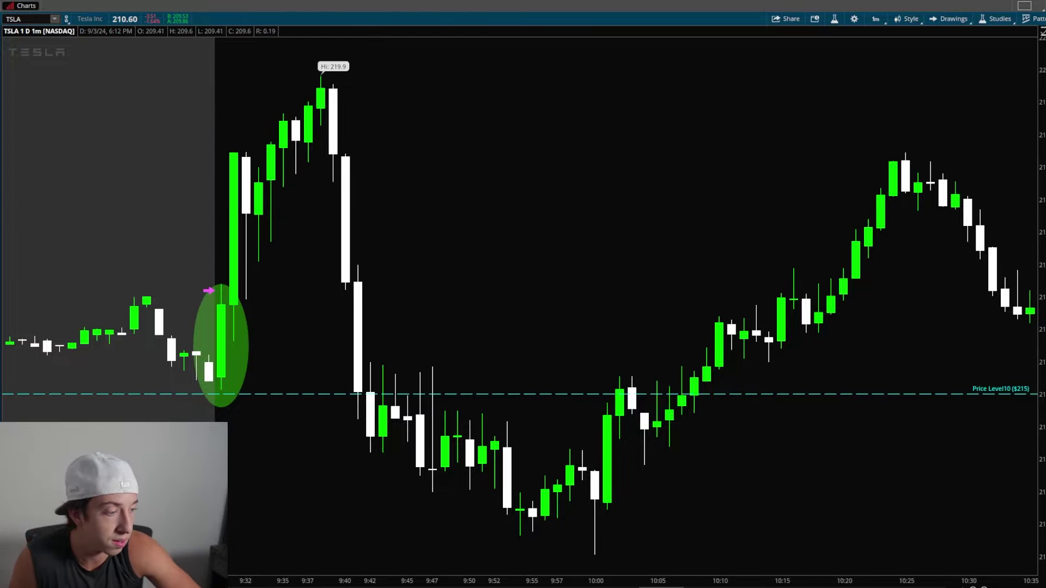
pyautogui.click(1022, 425)
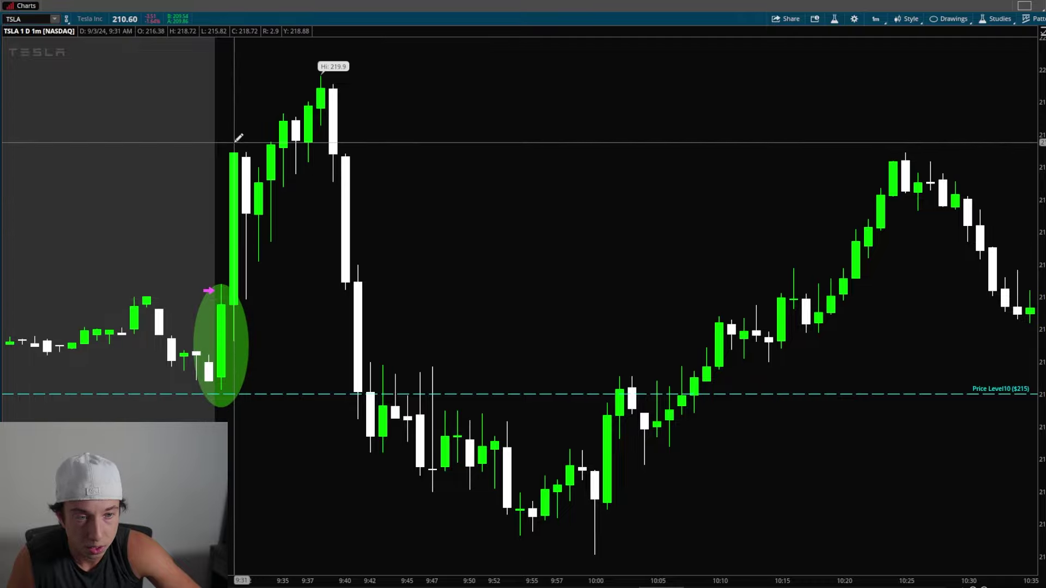
pyautogui.moveTo(235, 143); pyautogui.dragTo(270, 306)
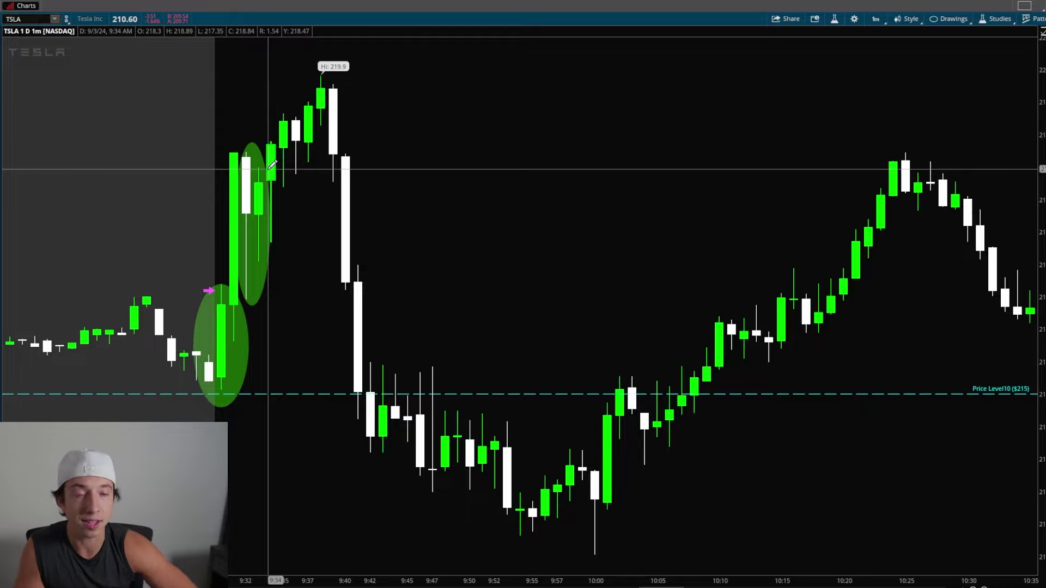
# Add a horizontal price level at $217.77, crossing the marked 9:32 and 9:33 candles
pyautogui.scroll(-2, 277, 173)
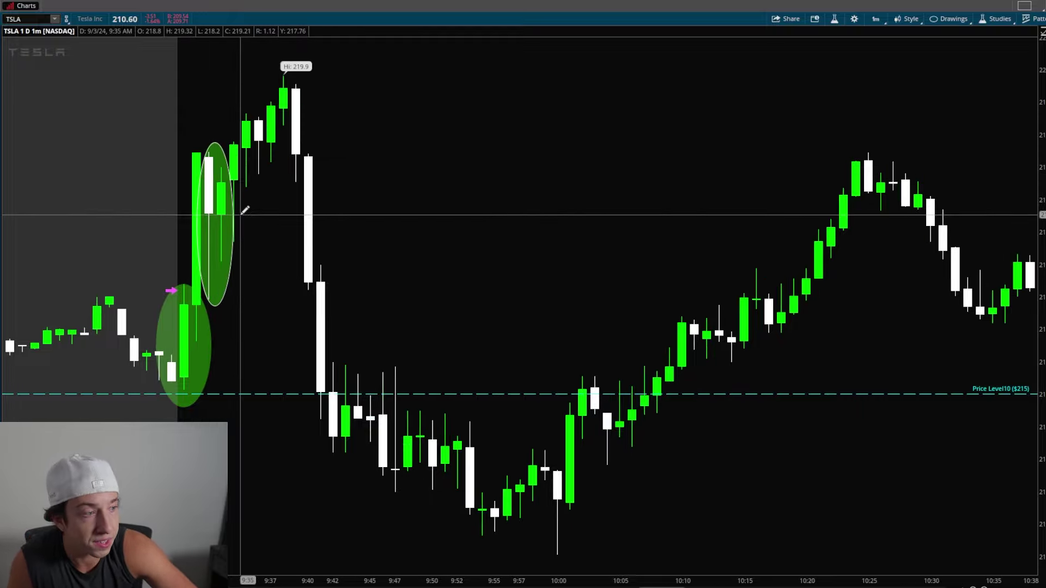
pyautogui.scroll(4, 277, 174)
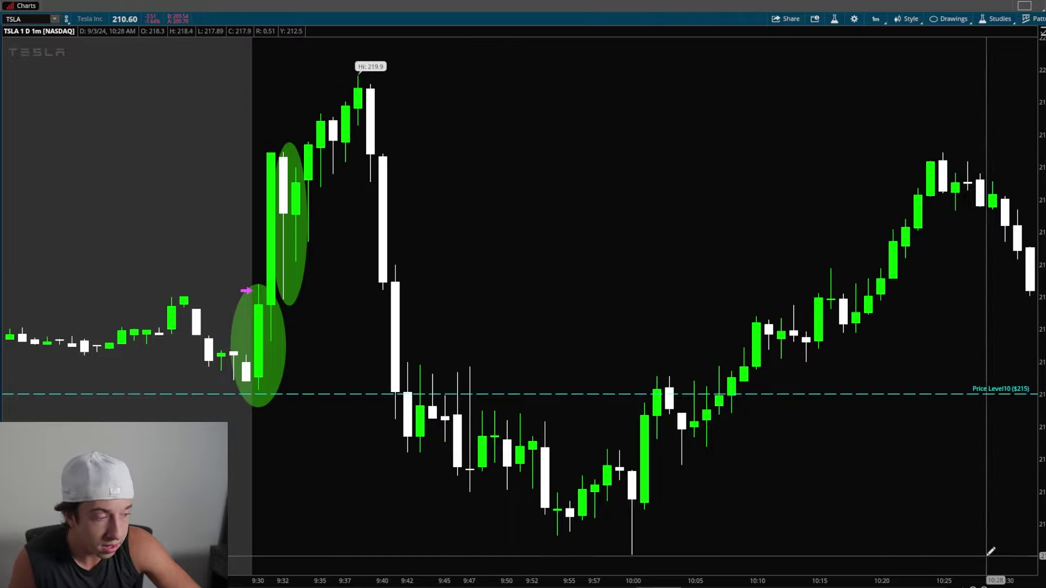
pyautogui.moveTo(1000, 573)
pyautogui.click(1019, 390)
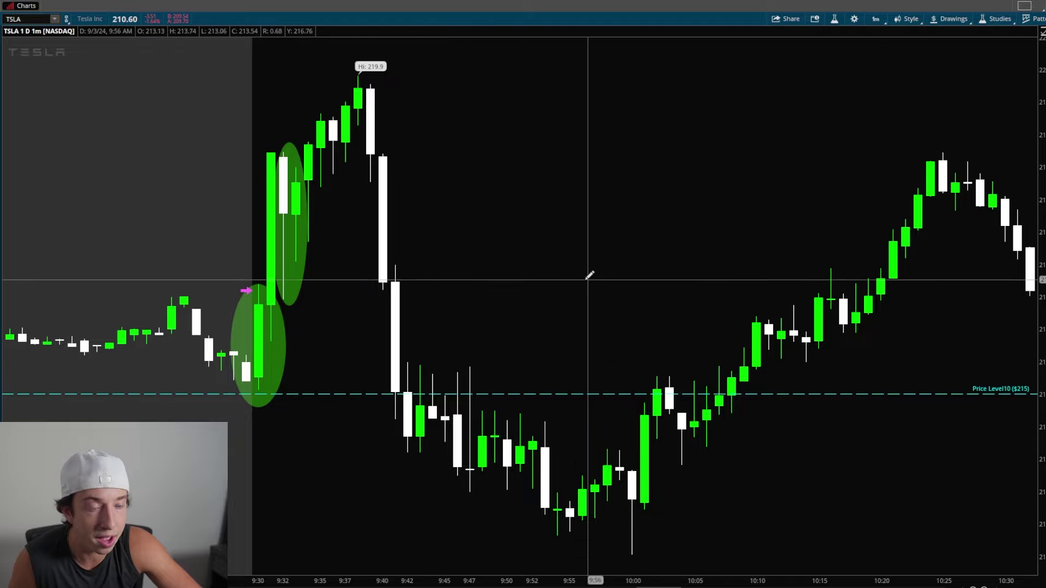
pyautogui.click(451, 214)
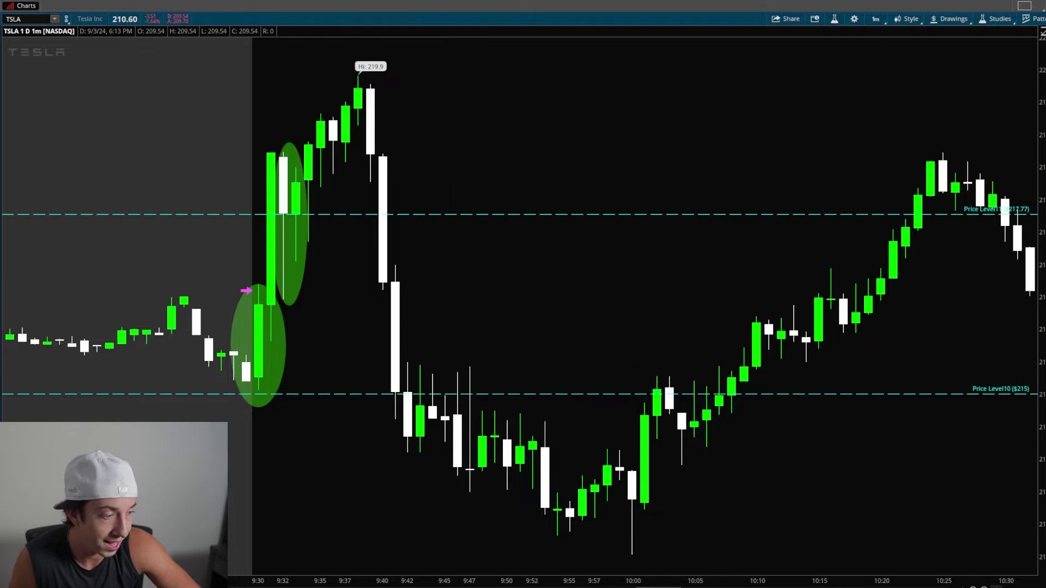
# Draw an ellipse around the 9:38 and 9:39 candles at the peak and place a right-pointing arrow beside the 9:40 candle at the $217.77 level
pyautogui.moveTo(1017, 389)
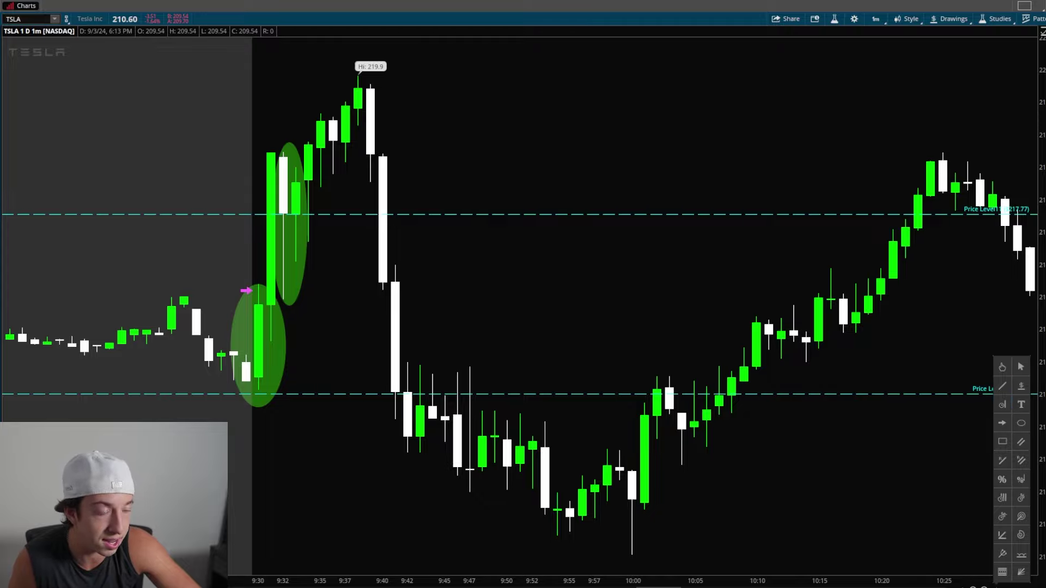
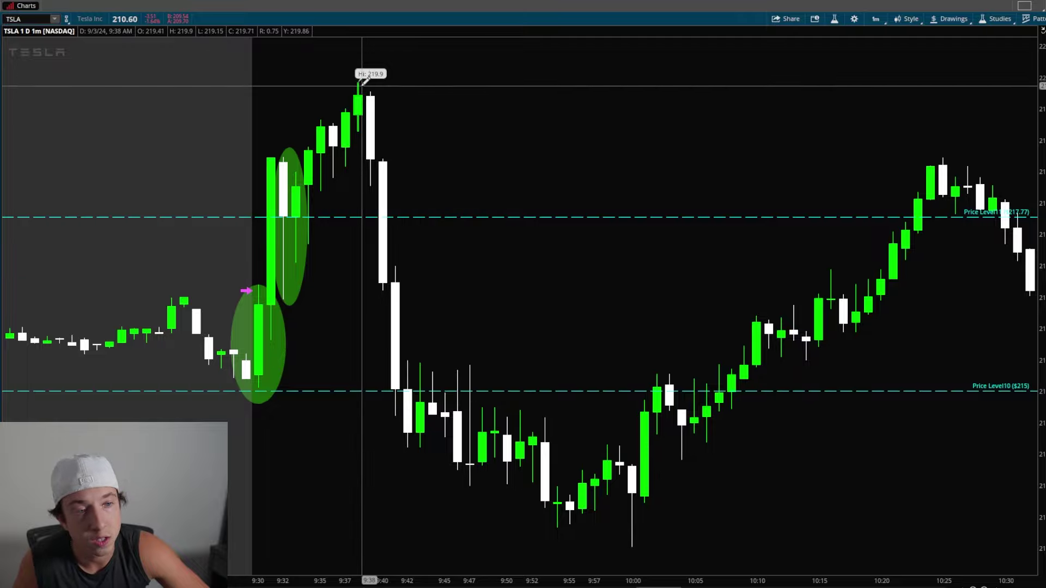
pyautogui.moveTo(991, 543)
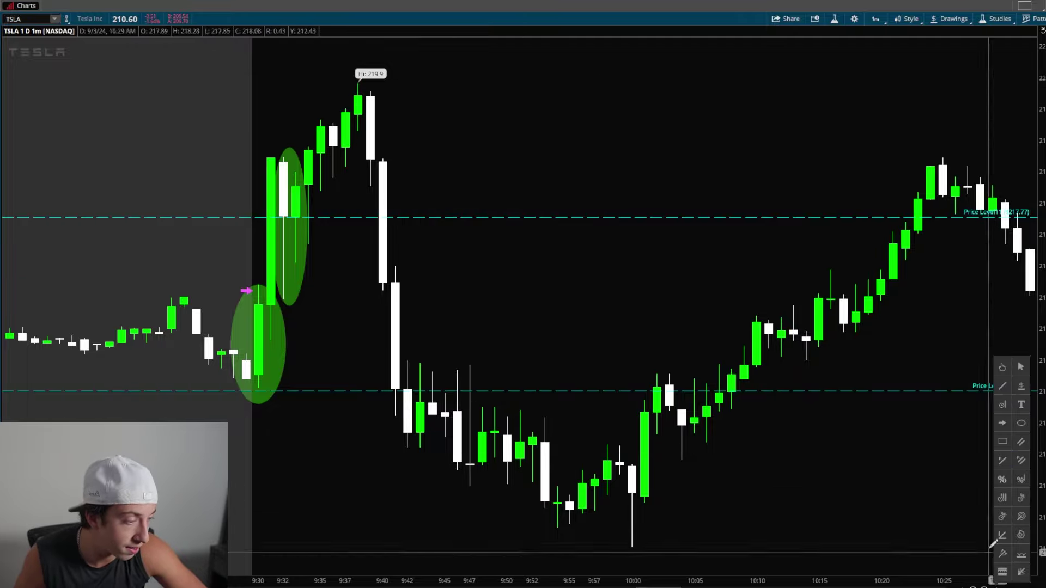
pyautogui.click(1021, 423)
pyautogui.moveTo(339, 85); pyautogui.dragTo(390, 176)
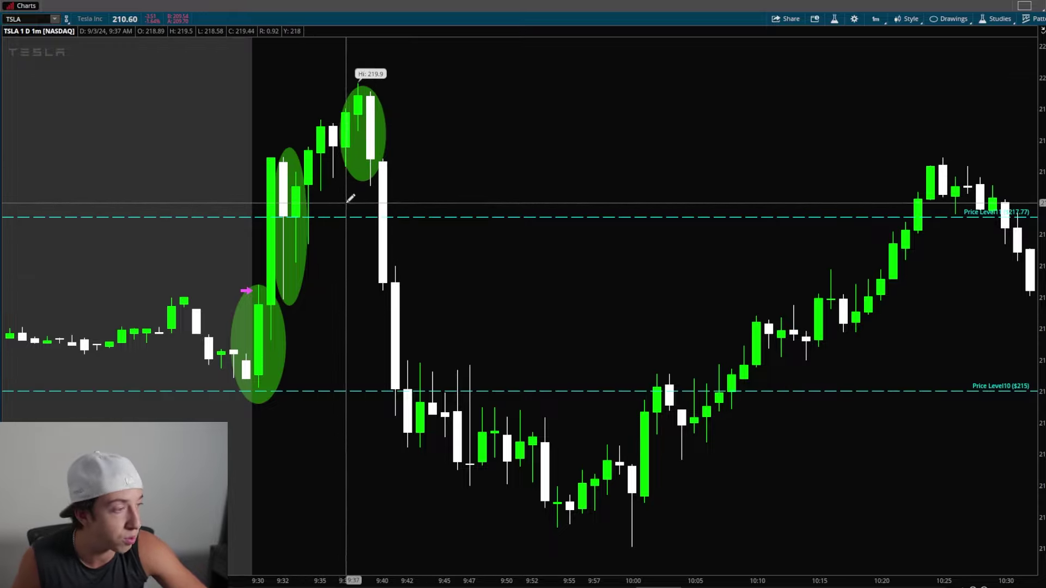
pyautogui.rightClick(967, 413)
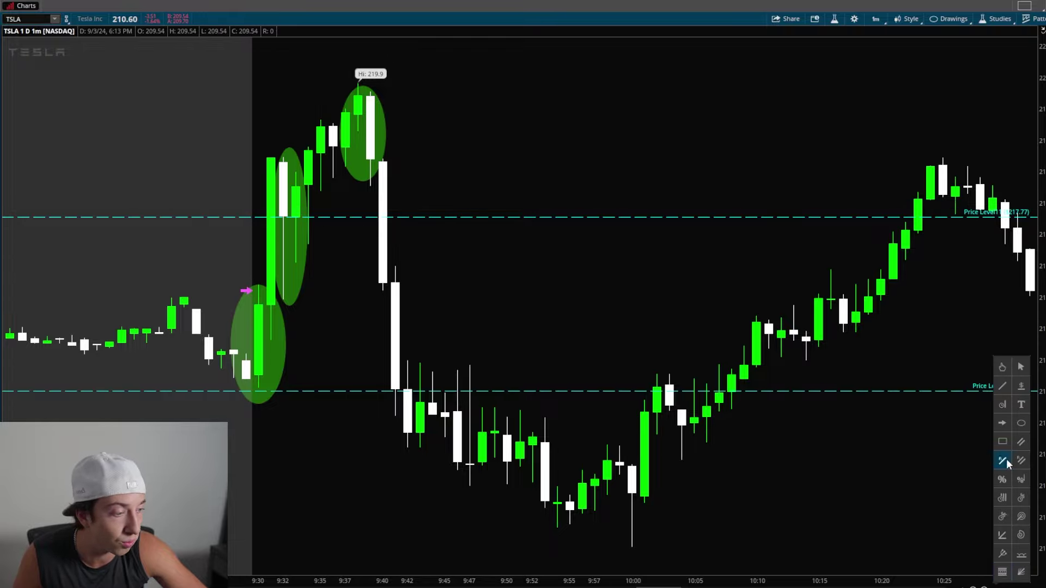
pyautogui.click(1005, 428)
pyautogui.click(368, 220)
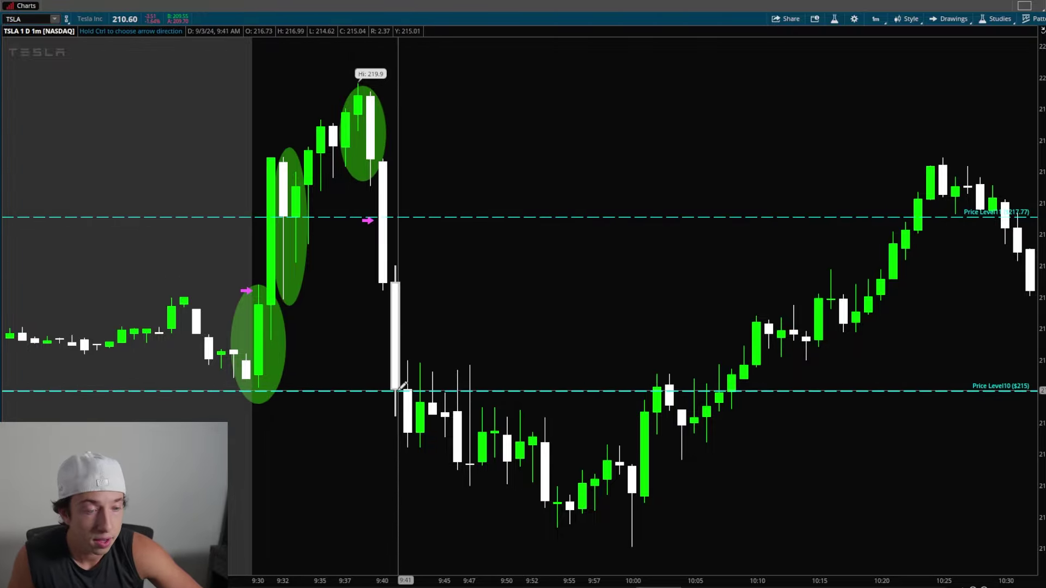
# Draw two small overlapping ellipses around the 9:41 and 9:42 candles near $215 and a wide one over the wicks from about 9:40 to 9:51
pyautogui.moveTo(1014, 474)
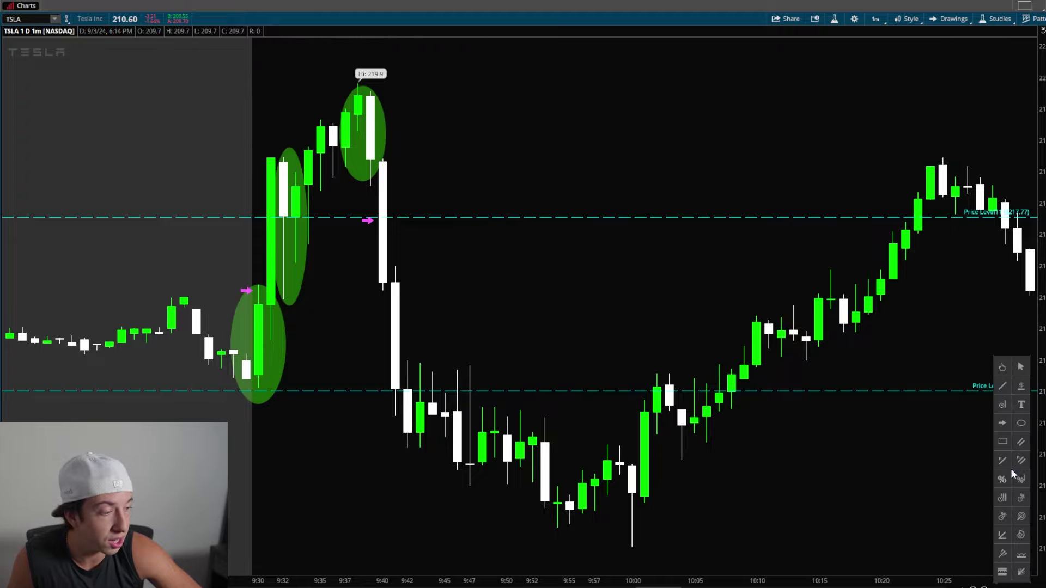
pyautogui.click(1022, 425)
pyautogui.moveTo(368, 376); pyautogui.dragTo(396, 388)
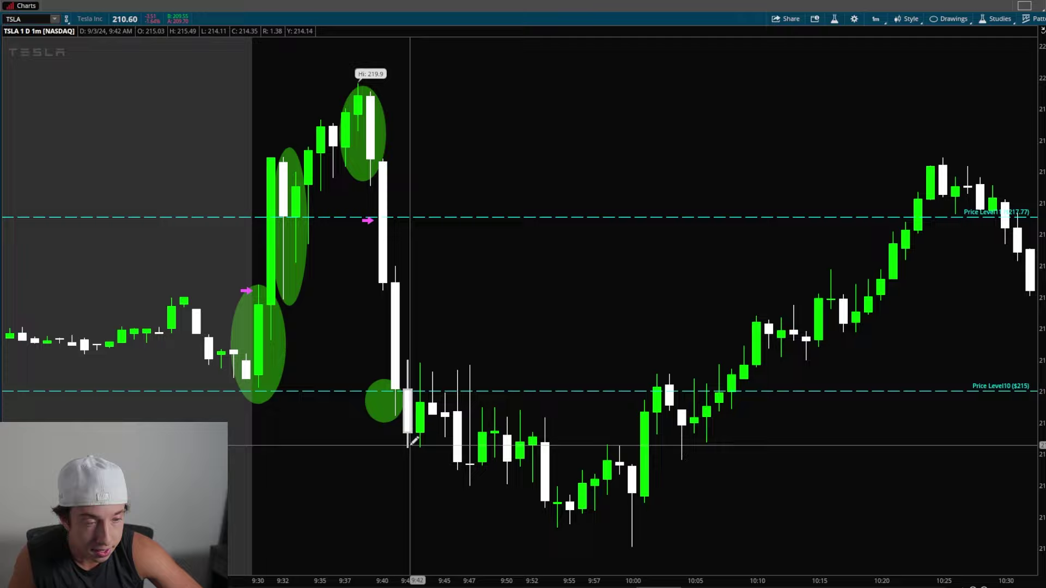
pyautogui.moveTo(383, 369); pyautogui.dragTo(420, 440)
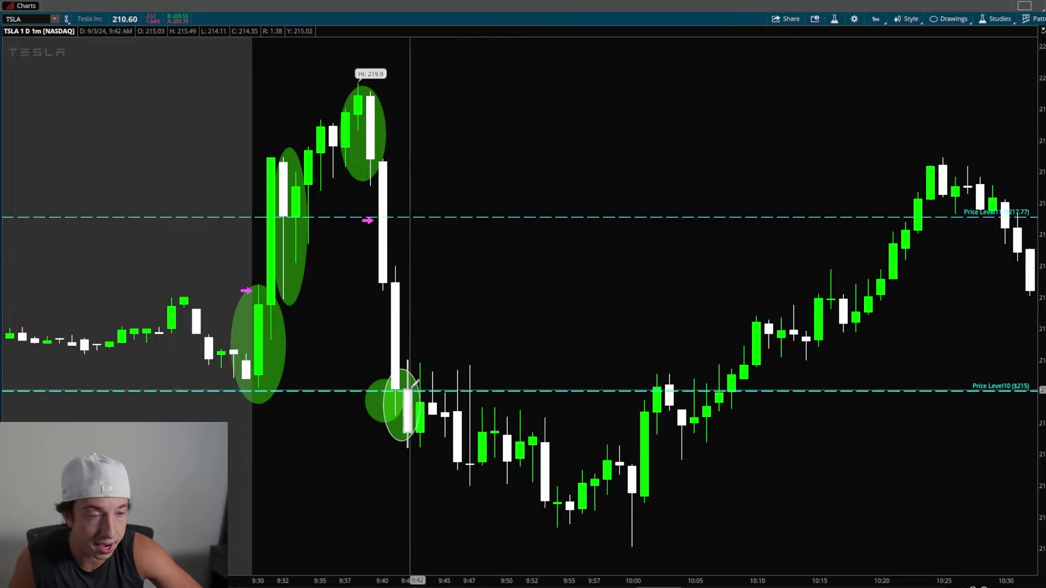
pyautogui.moveTo(376, 358); pyautogui.dragTo(518, 403)
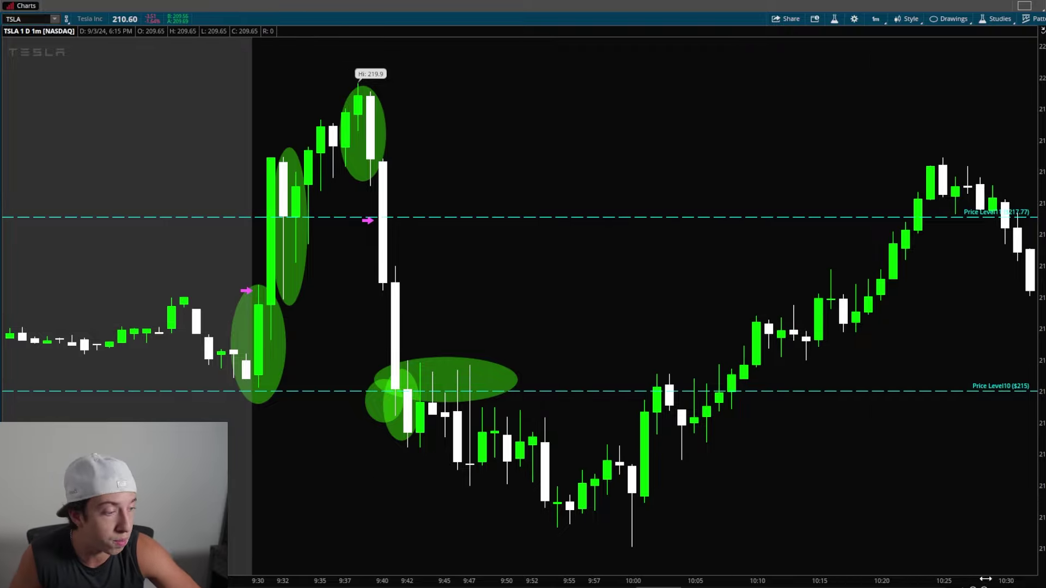
# Add a horizontal price level at $215.51 along the upper edge of the wide ellipse and return to the pan pointer
pyautogui.moveTo(1029, 474)
pyautogui.click(1022, 392)
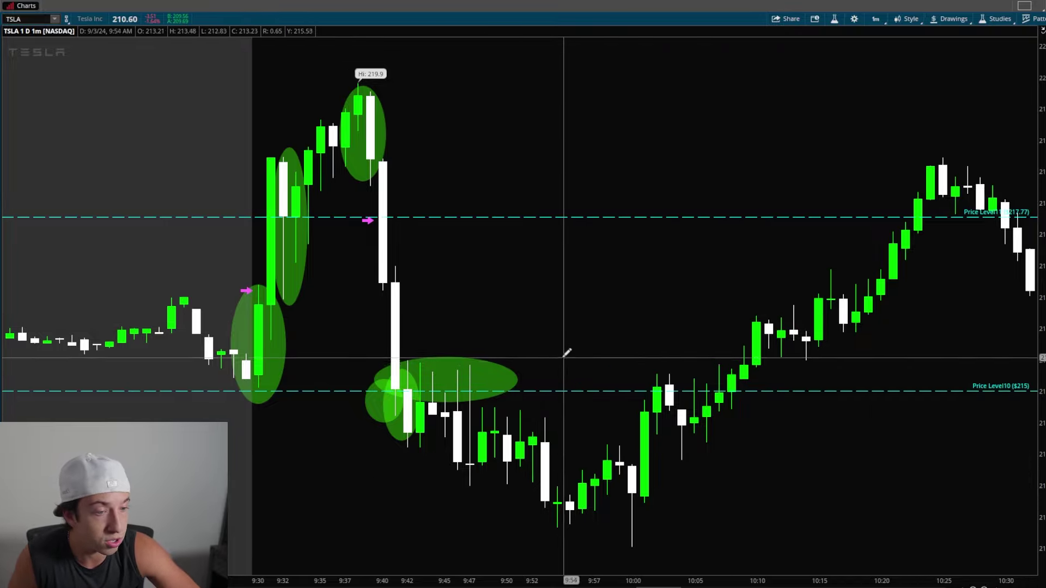
pyautogui.click(556, 359)
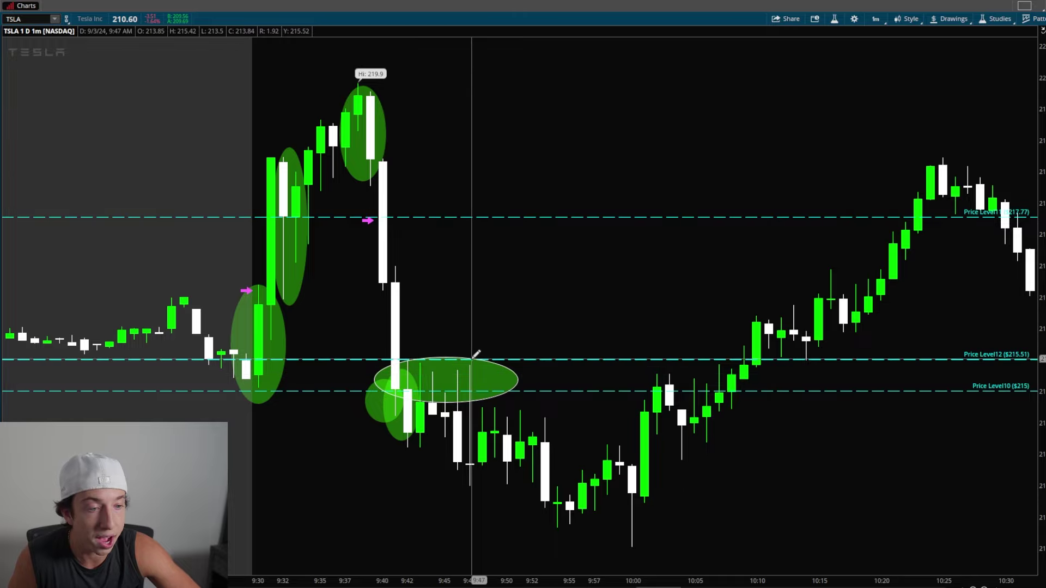
pyautogui.moveTo(1007, 436)
pyautogui.click(1005, 373)
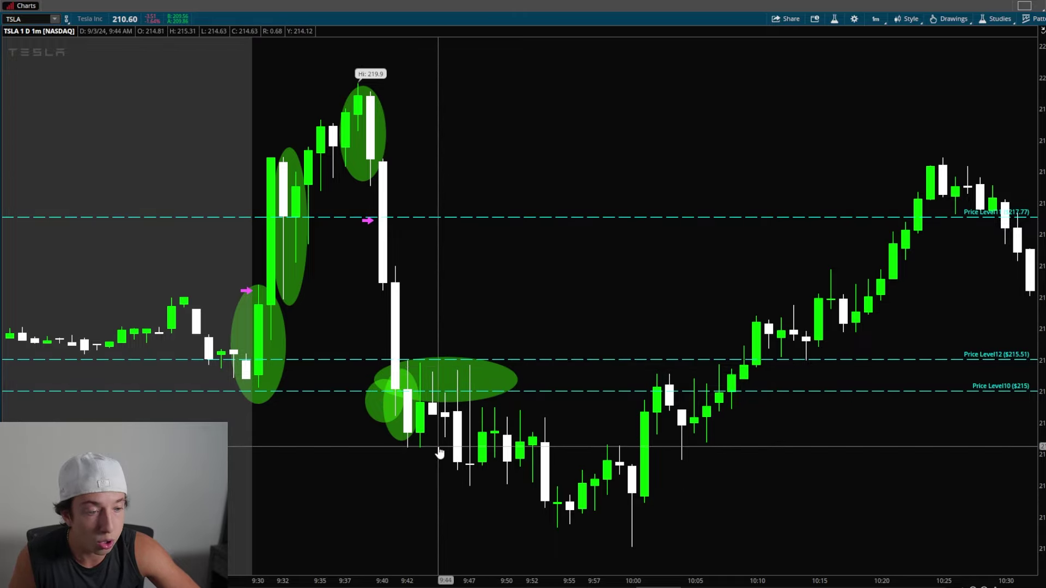
pyautogui.press('Escape')
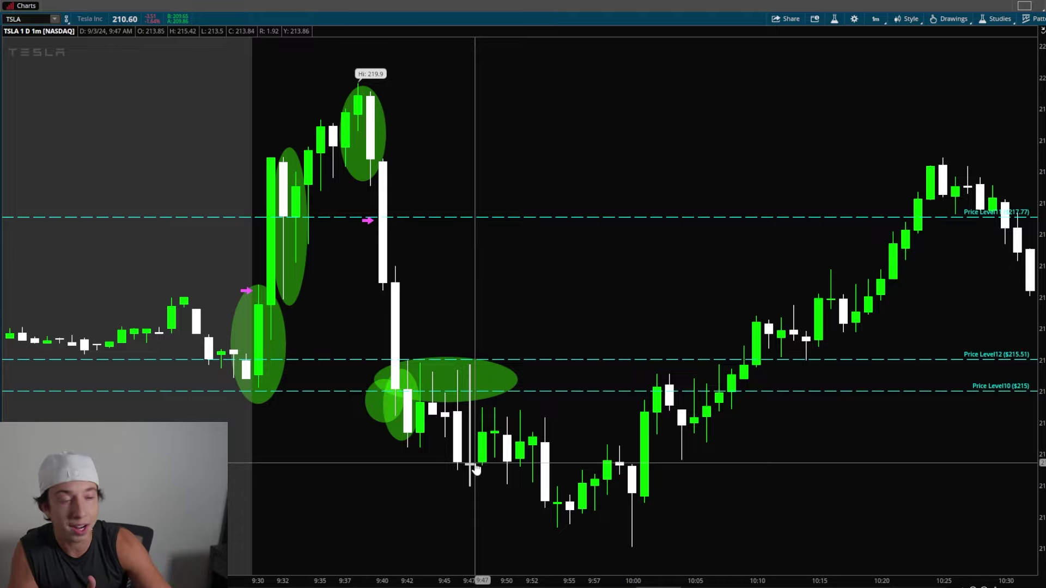
# Draw an ellipse around the lows below the $215 level from about 9:45 to 9:50
pyautogui.click(998, 584)
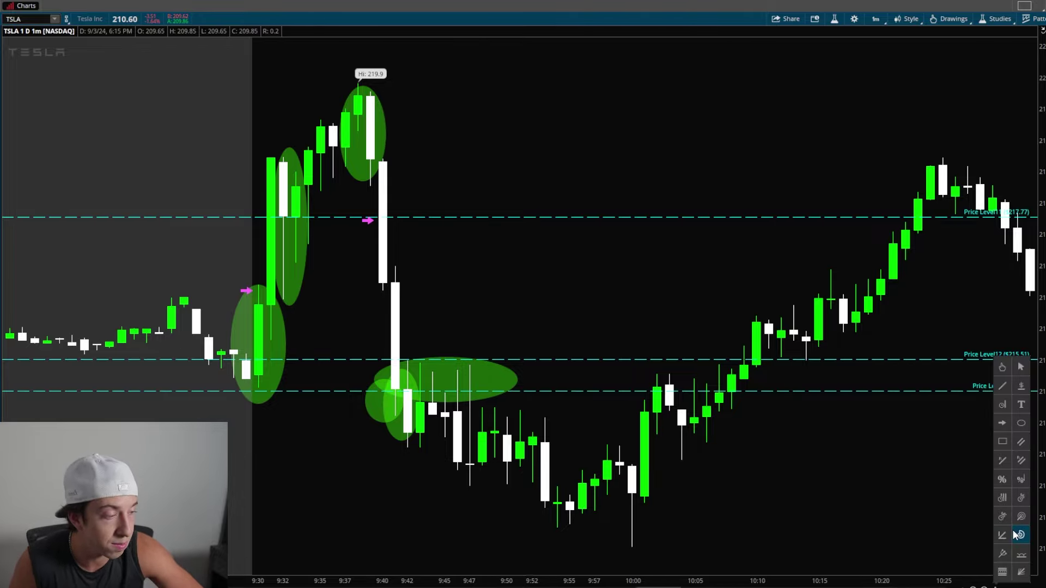
pyautogui.click(1017, 424)
pyautogui.click(439, 441)
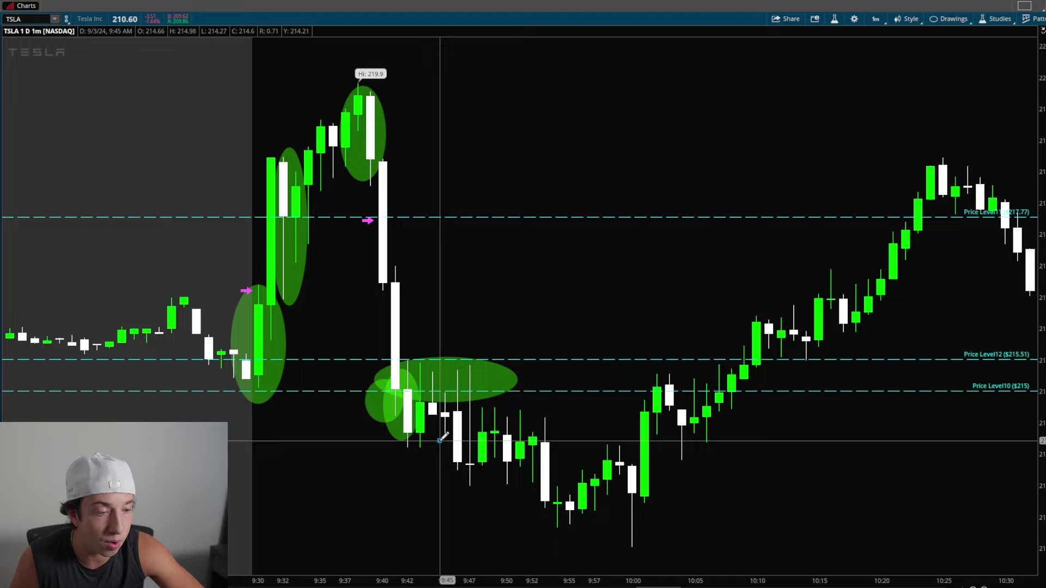
pyautogui.click(513, 499)
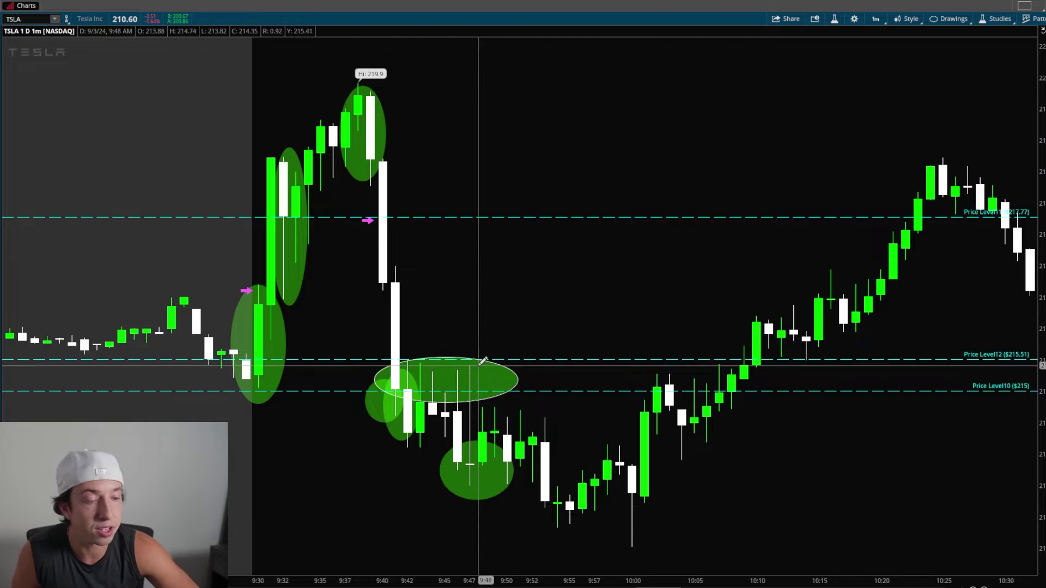
# Draw a small tall ellipse around the 9:48 candle and a wide ellipse across the consolidation from about 9:43 to 9:56
pyautogui.click(468, 412)
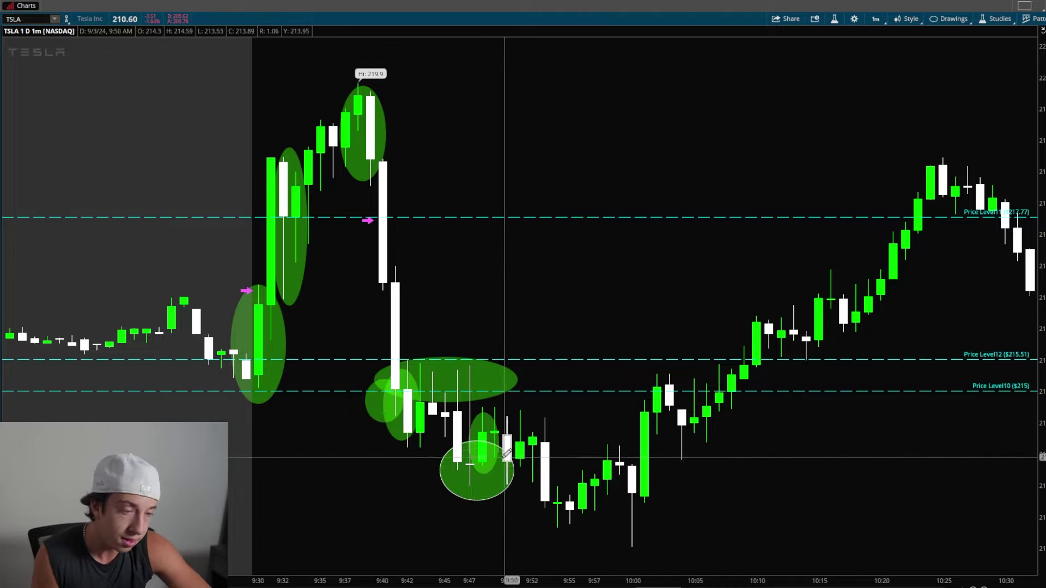
pyautogui.click(429, 410)
pyautogui.click(548, 474)
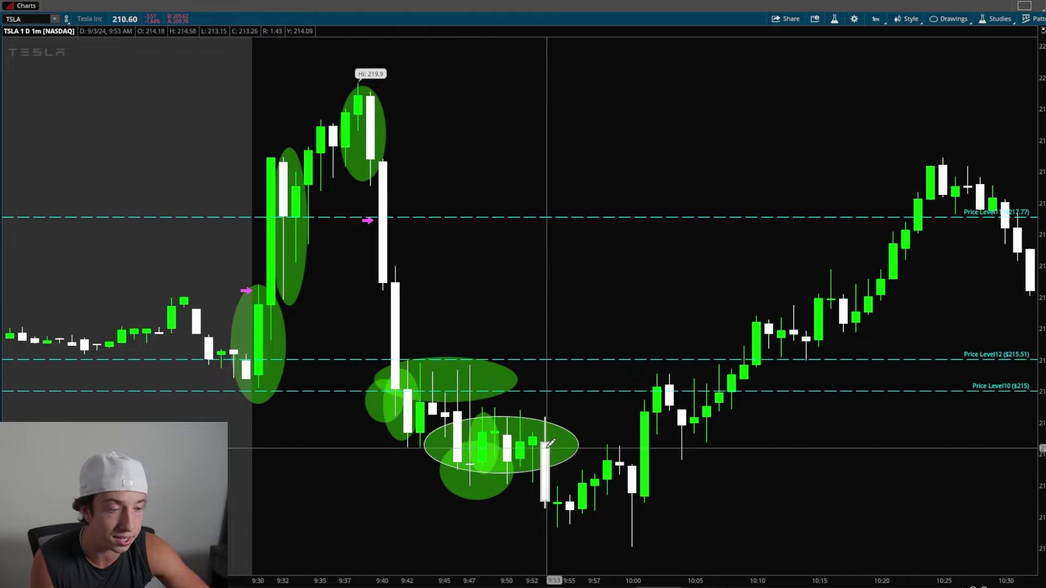